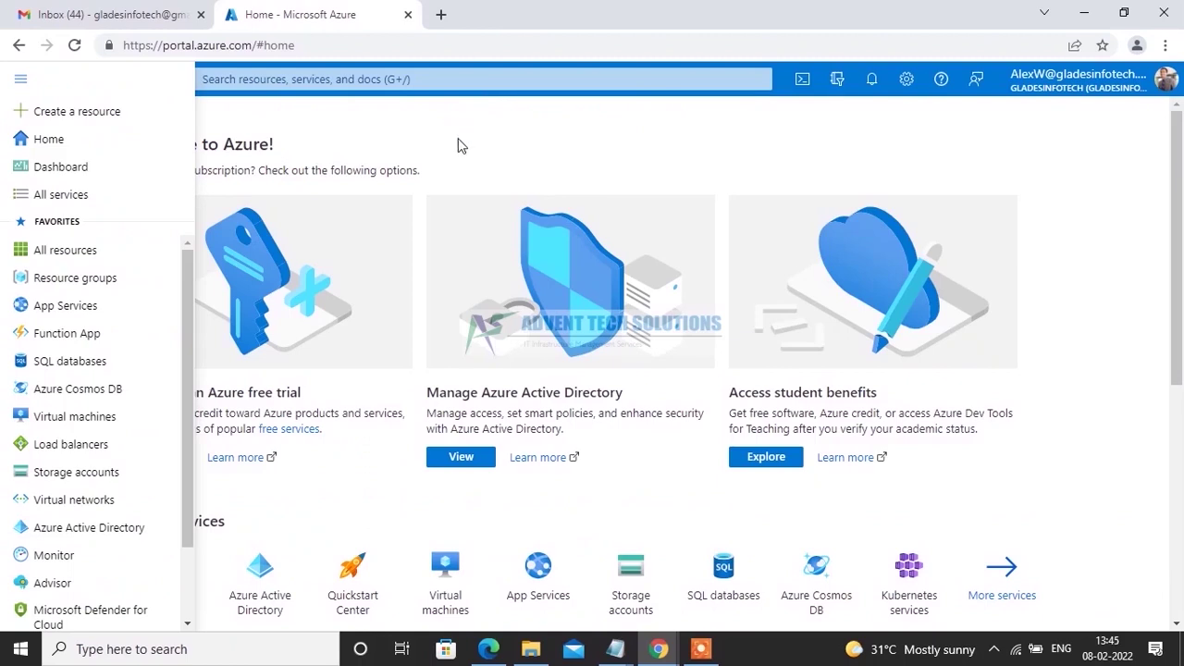
# Open the Password reset settings of Azure Active Directory.
pyautogui.click(532, 111)
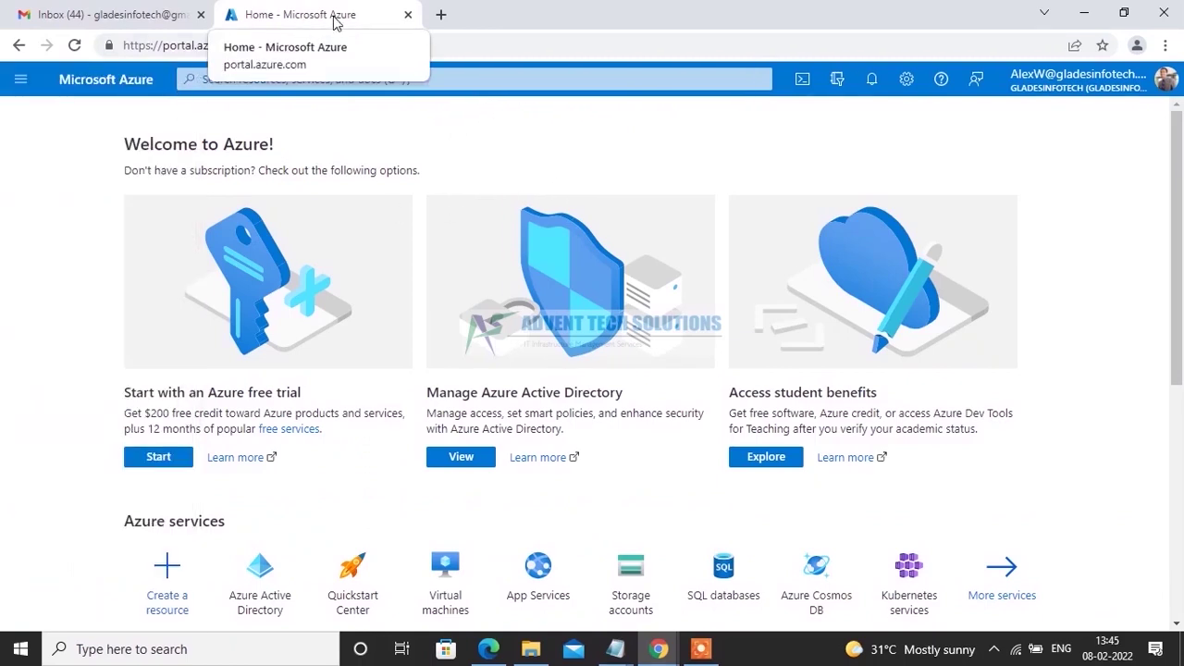
pyautogui.click(21, 81)
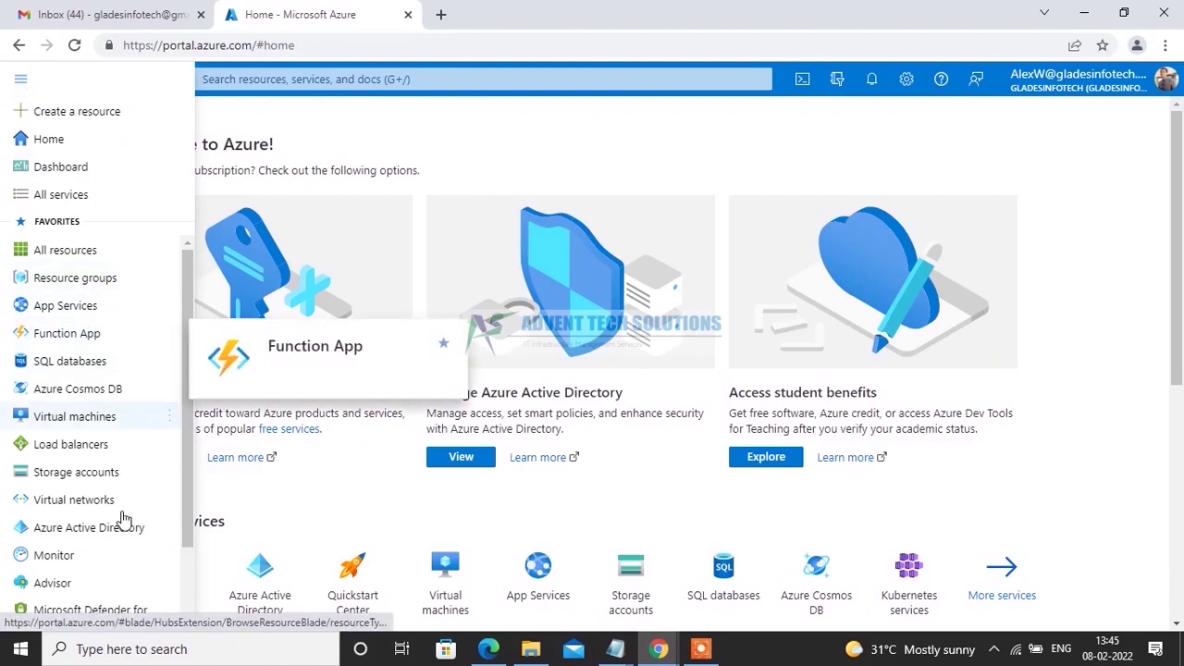
pyautogui.click(72, 529)
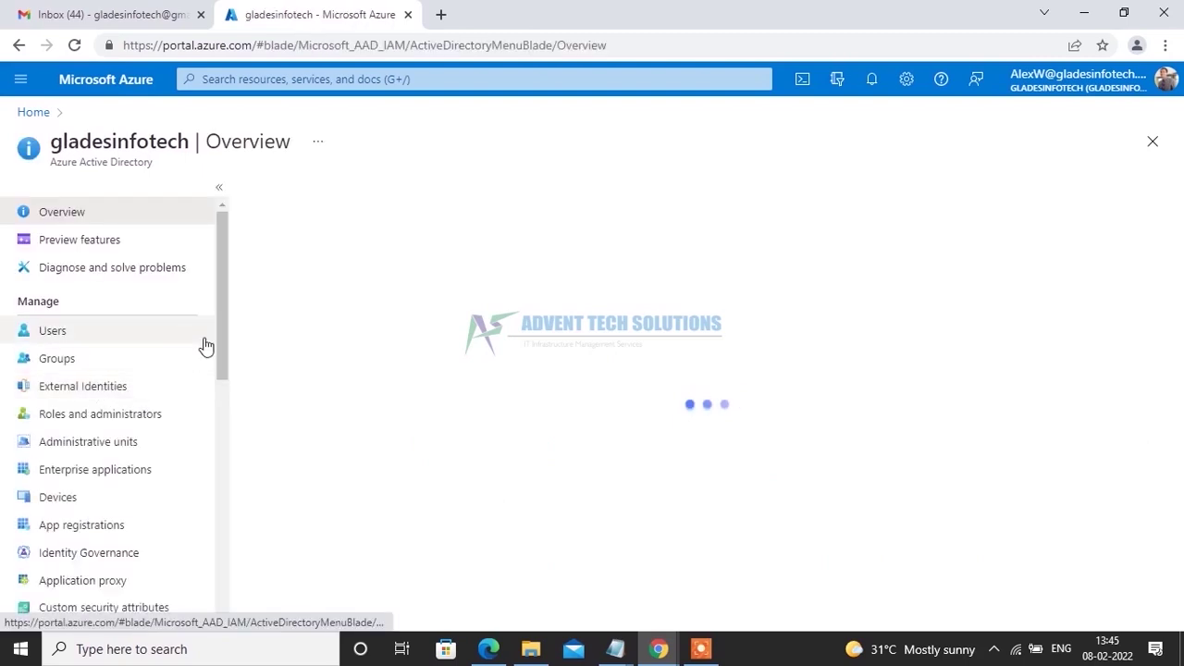
pyautogui.scroll(-3, 157, 317)
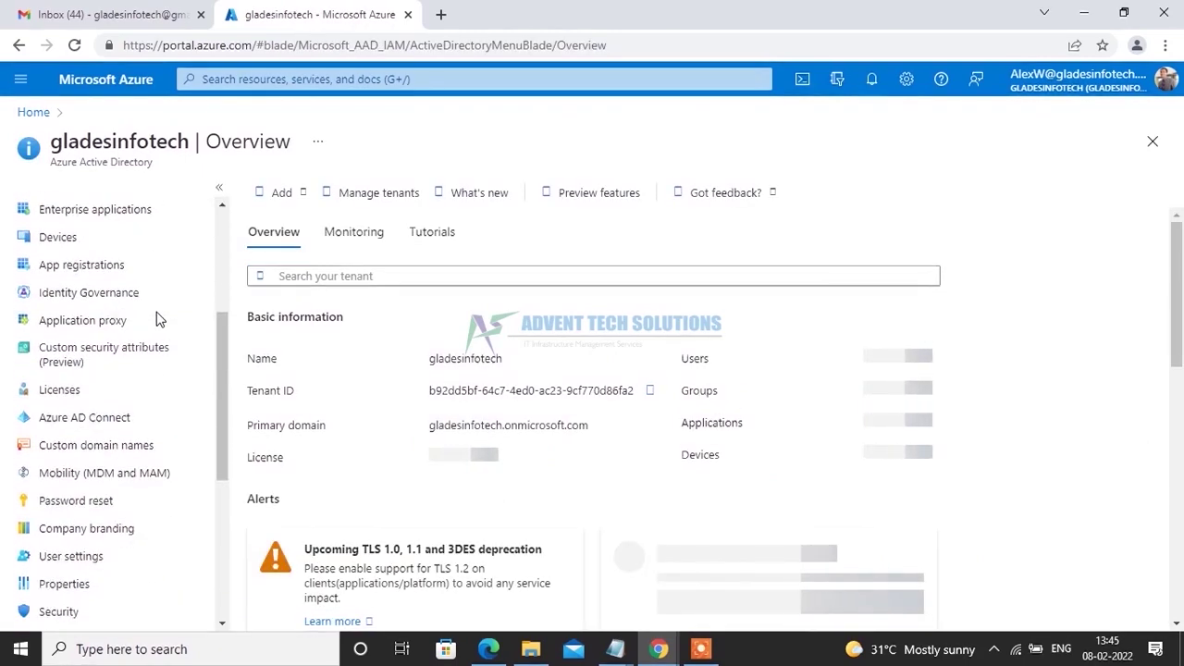
pyautogui.scroll(-2, 157, 318)
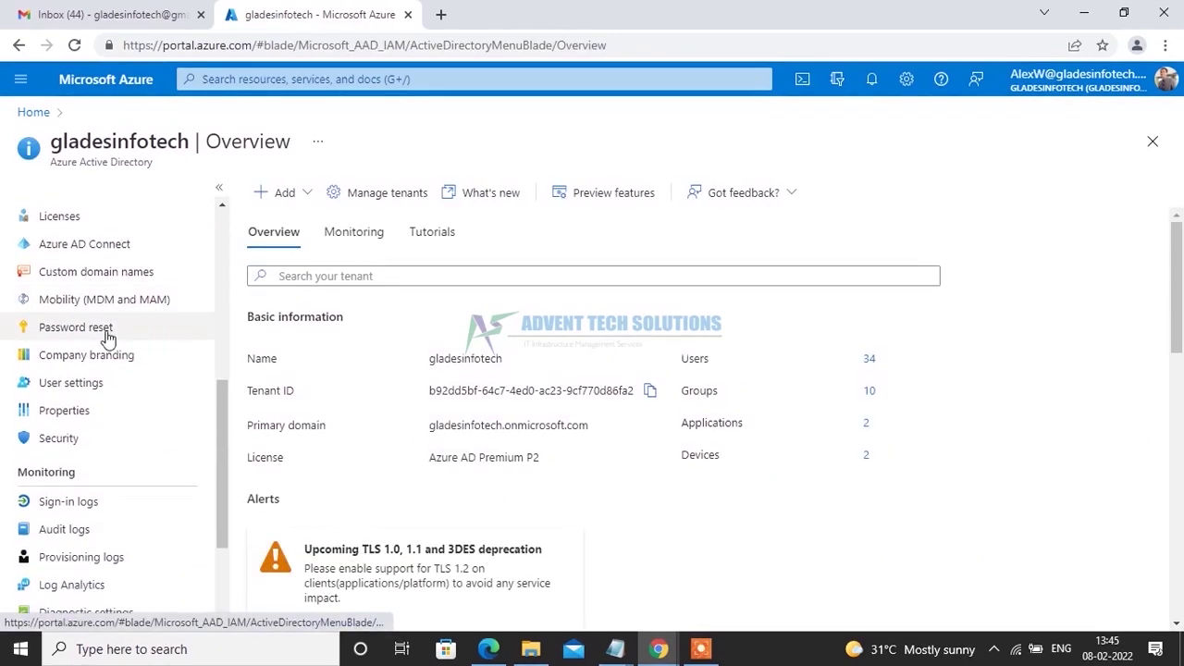
pyautogui.click(72, 328)
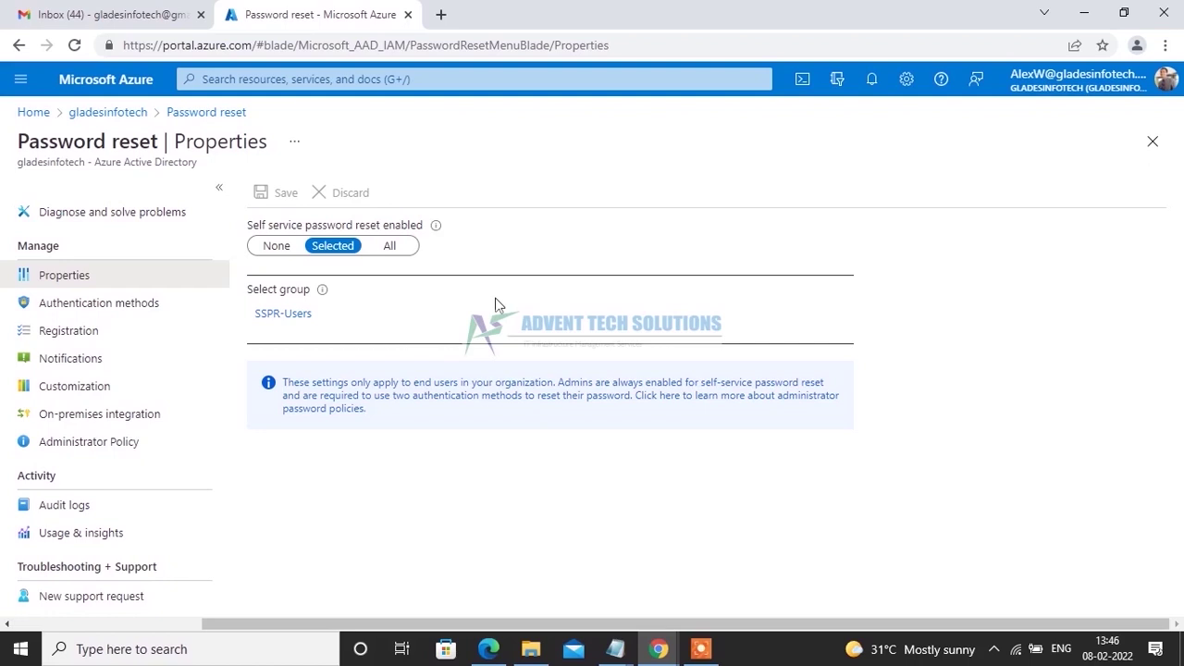
# Examine the password reset authentication methods, including the required number of methods and the security question settings.
pyautogui.click(72, 308)
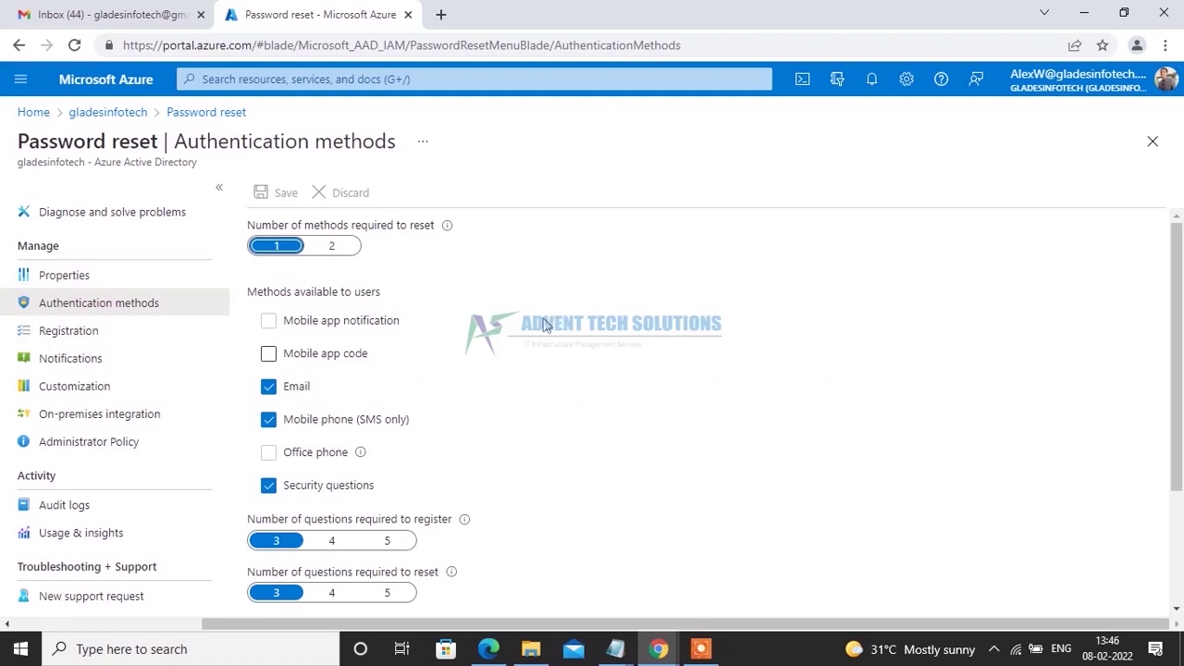
pyautogui.scroll(-2, 555, 321)
pyautogui.scroll(2, 554, 320)
pyautogui.scroll(-1, 518, 403)
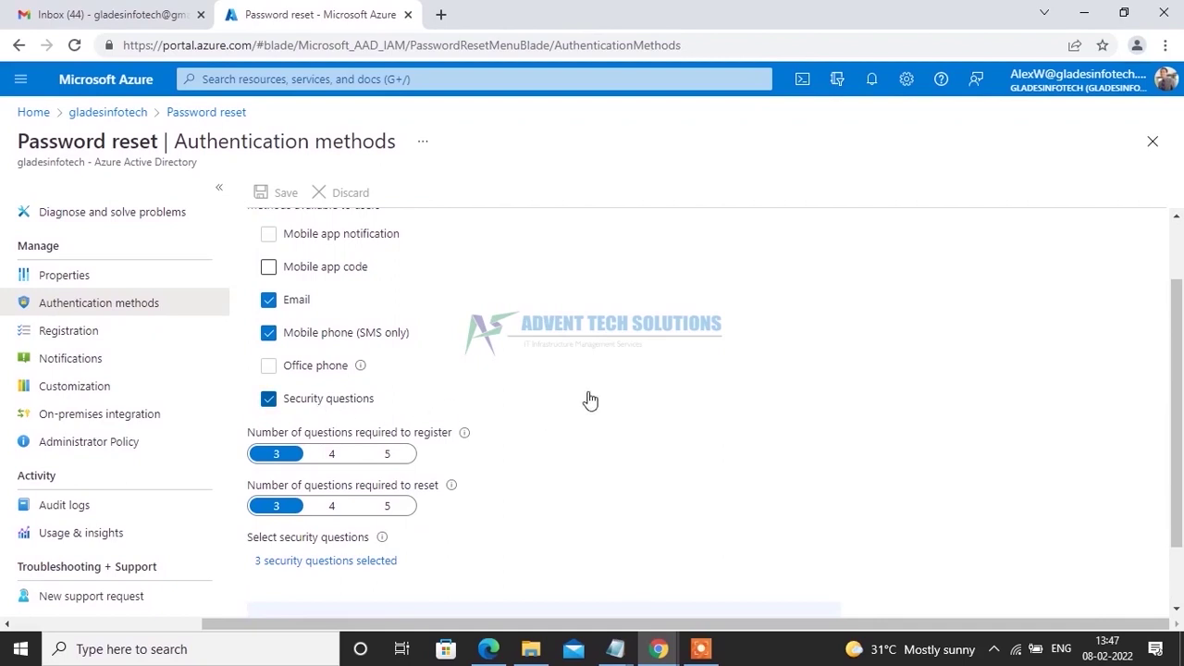
pyautogui.scroll(-1, 582, 402)
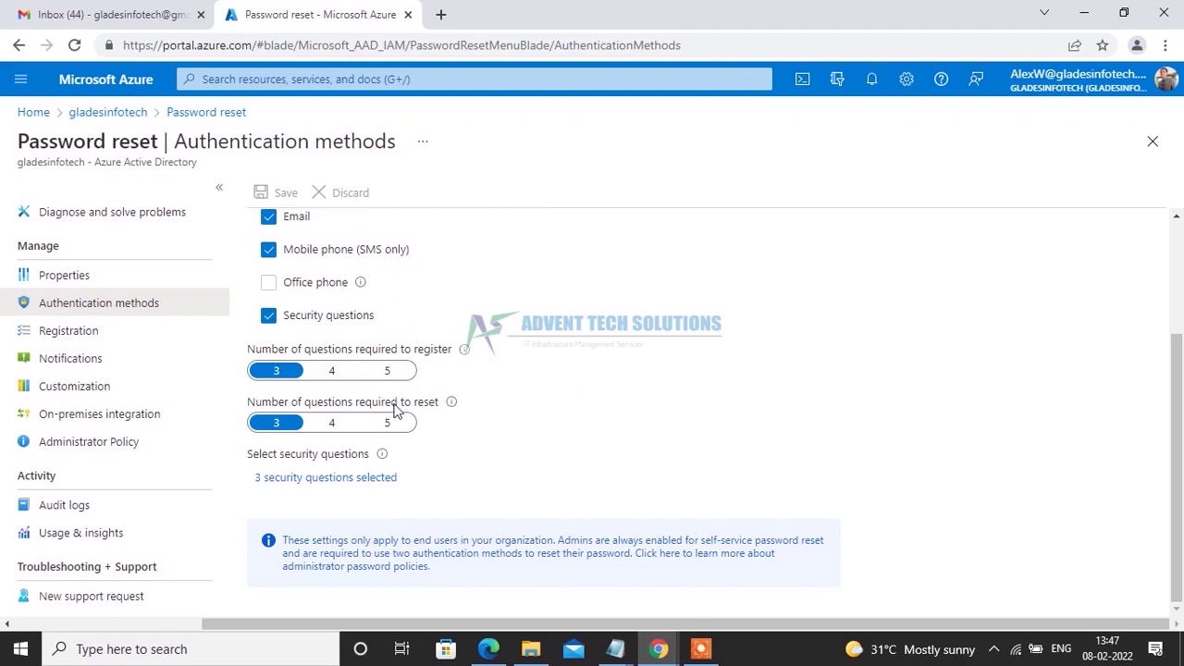
pyautogui.scroll(3, 513, 394)
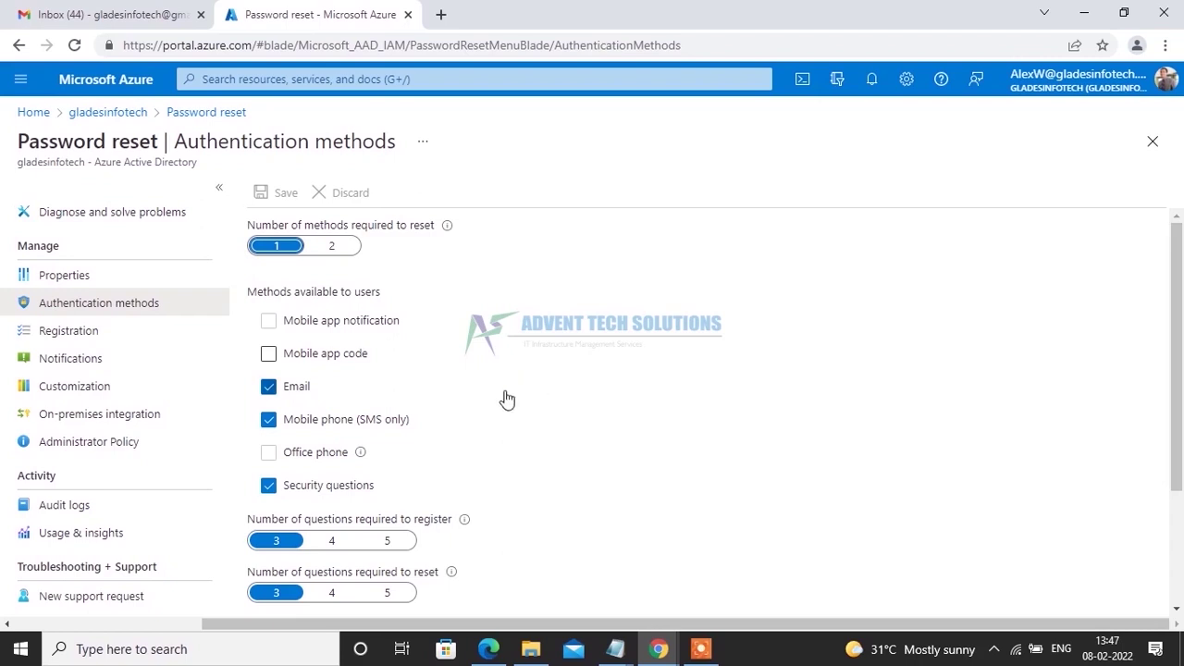
pyautogui.scroll(-1, 520, 388)
pyautogui.scroll(-2, 522, 383)
pyautogui.scroll(3, 521, 385)
pyautogui.scroll(-1, 533, 388)
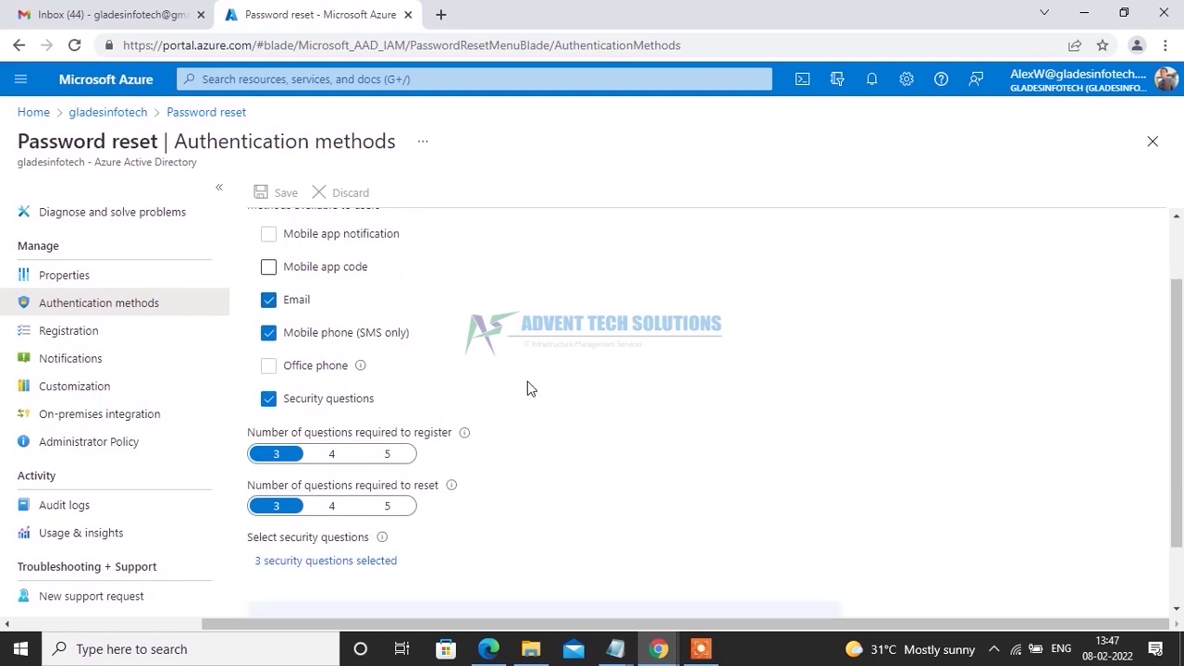
pyautogui.scroll(1, 525, 389)
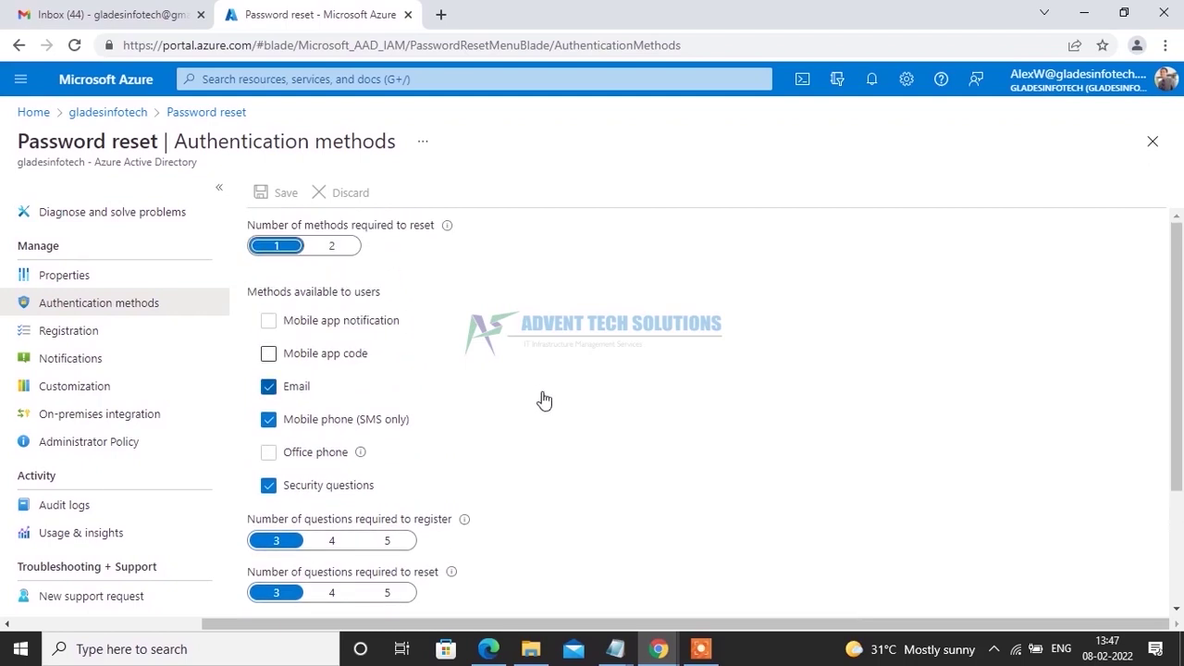
# Disable Security questions as a method available to users and save the password reset policy.
pyautogui.scroll(-1, 498, 376)
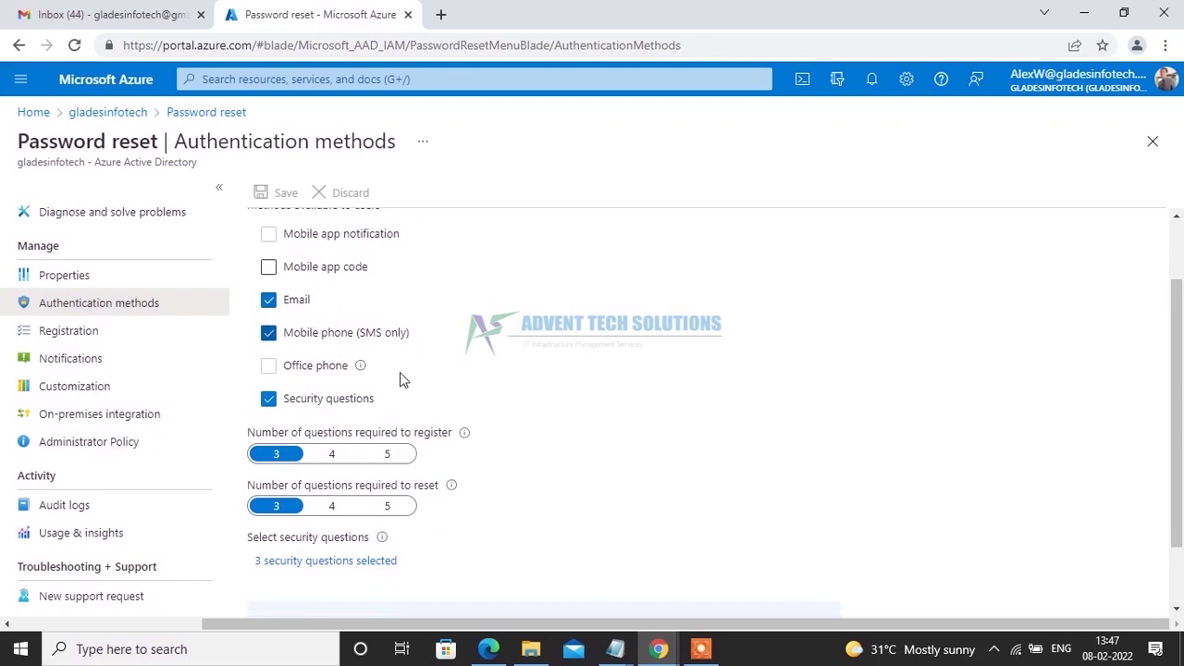
pyautogui.click(268, 401)
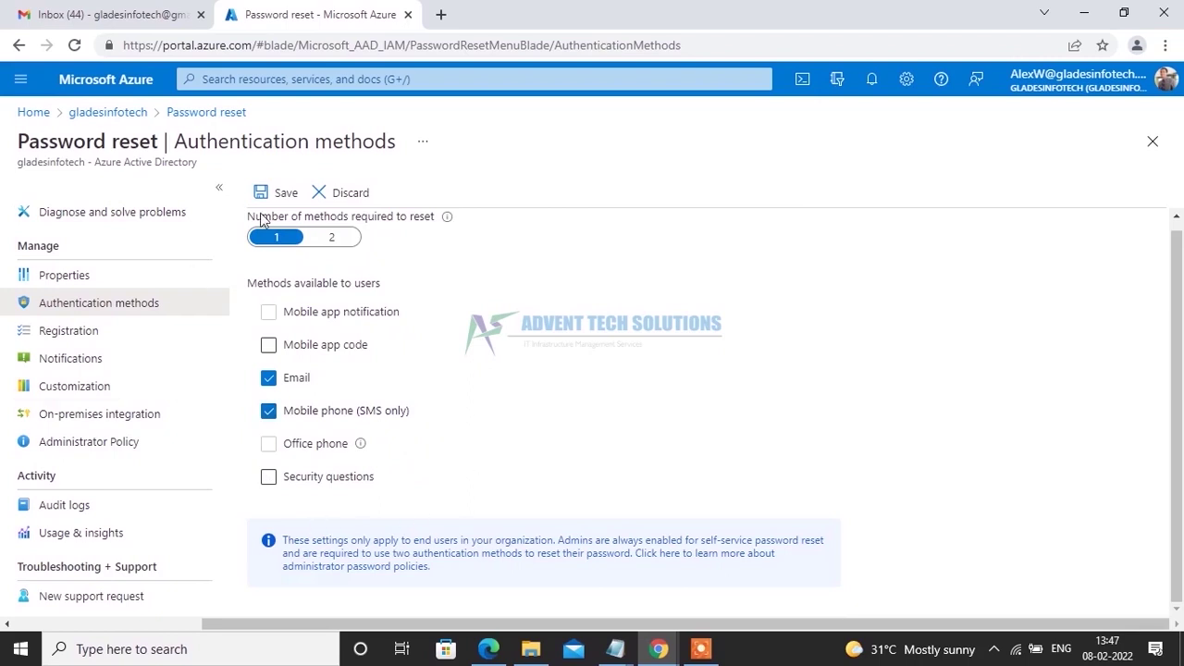
pyautogui.click(280, 192)
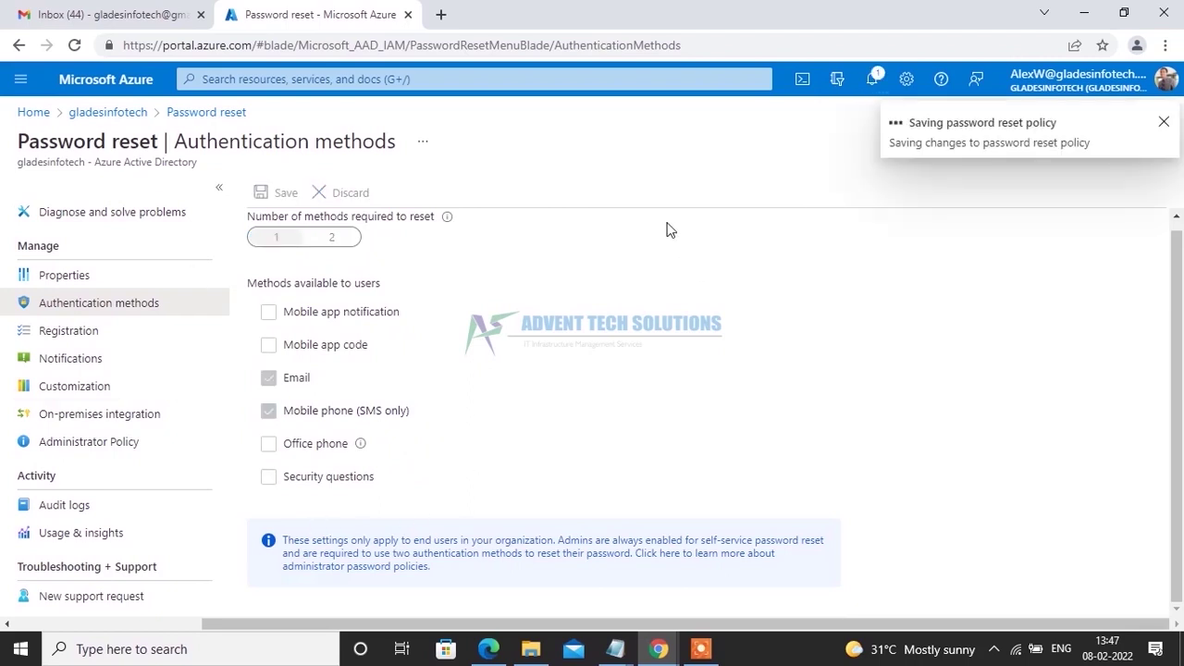
# Enable Security questions again as a reset method and open its security question selection.
pyautogui.click(268, 476)
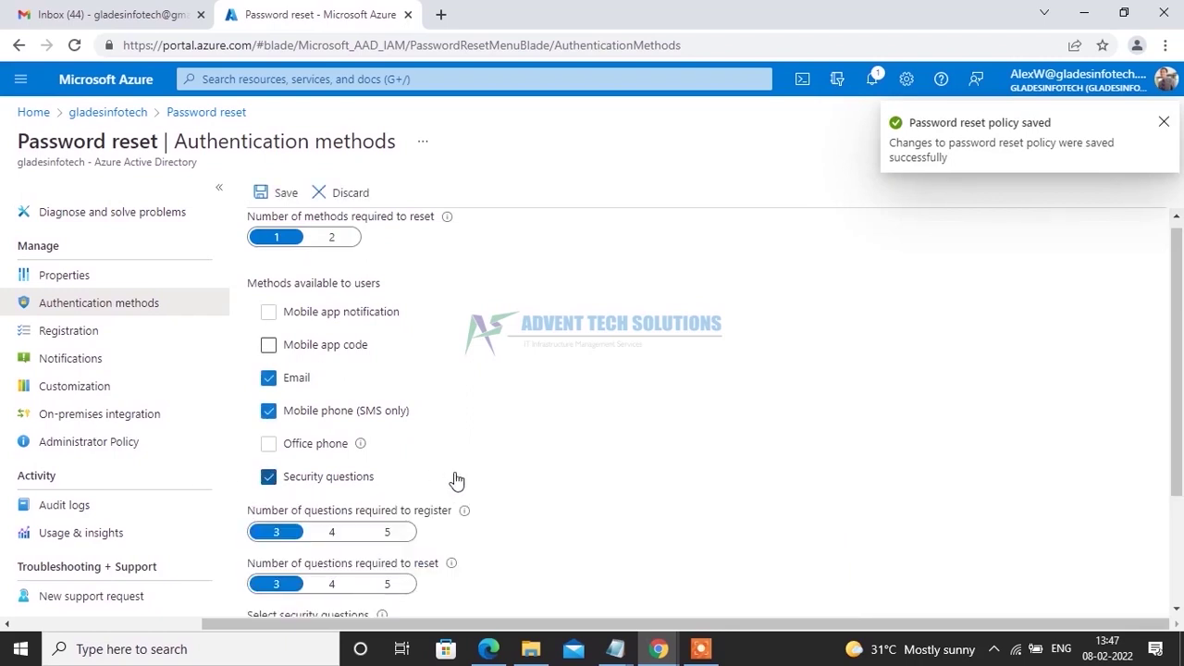
pyautogui.scroll(-2, 519, 470)
pyautogui.click(336, 481)
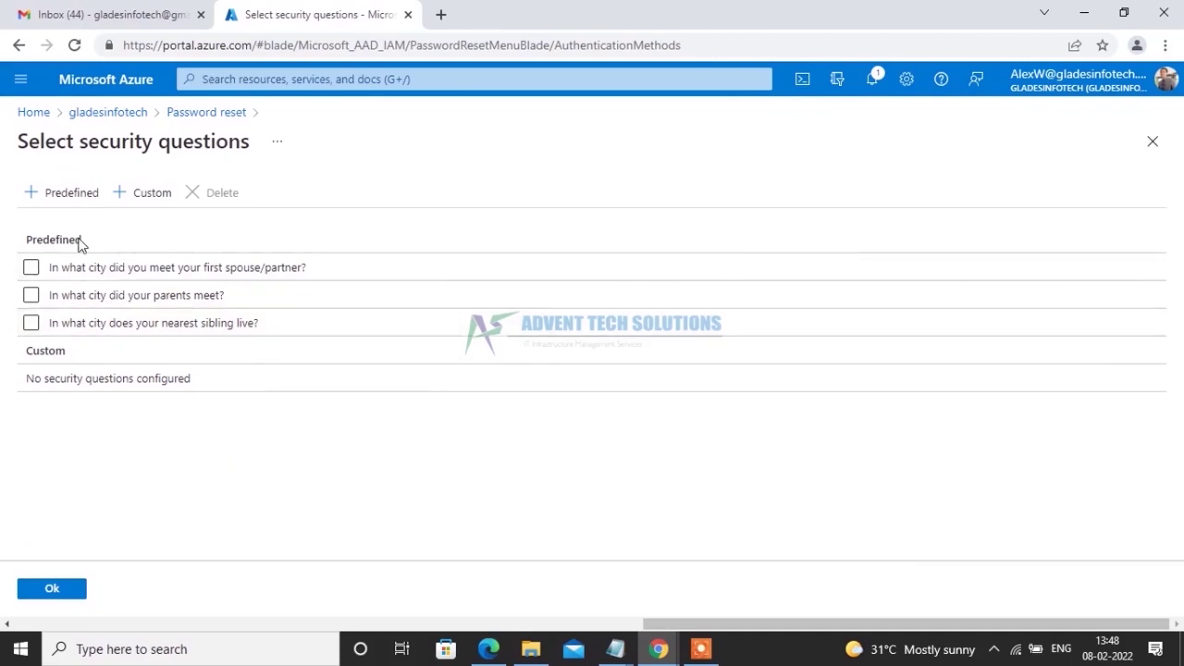
# Browse the predefined security questions and accept the existing selection of three questions.
pyautogui.click(65, 194)
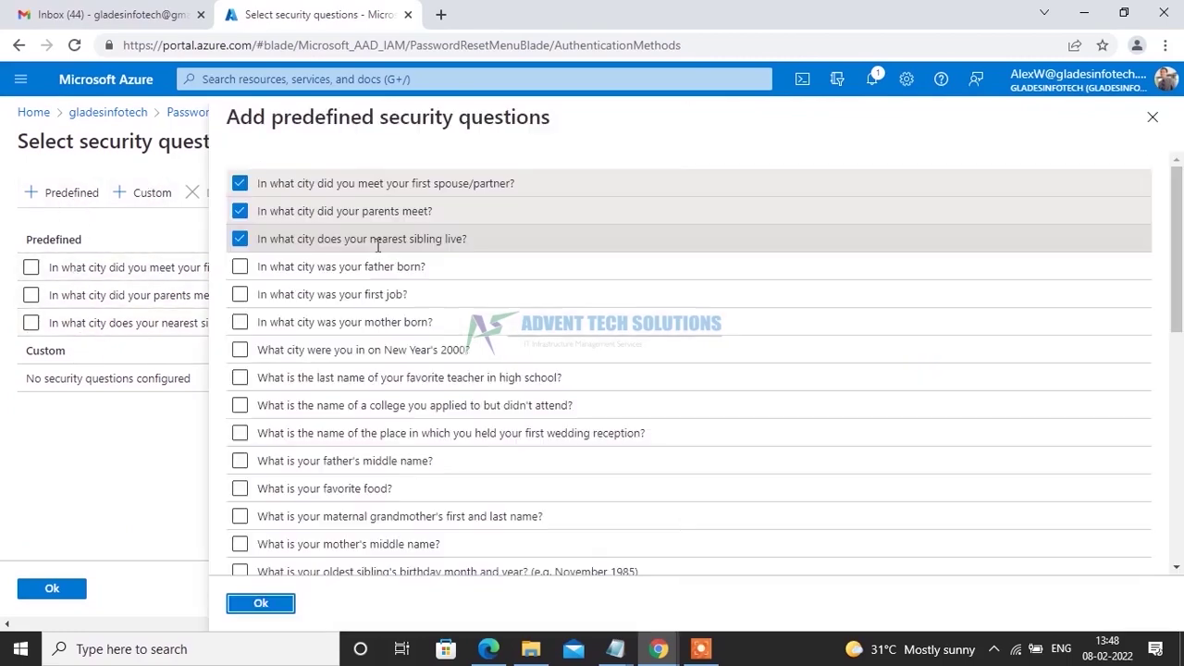
pyautogui.scroll(-8, 365, 372)
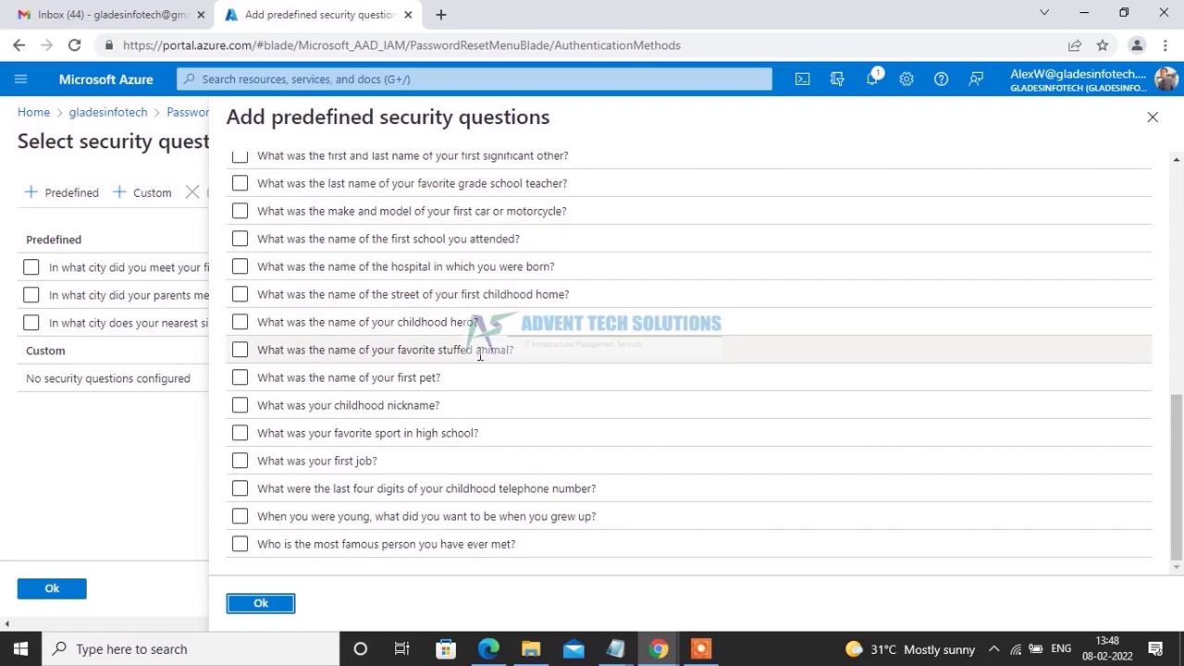
pyautogui.scroll(10, 501, 364)
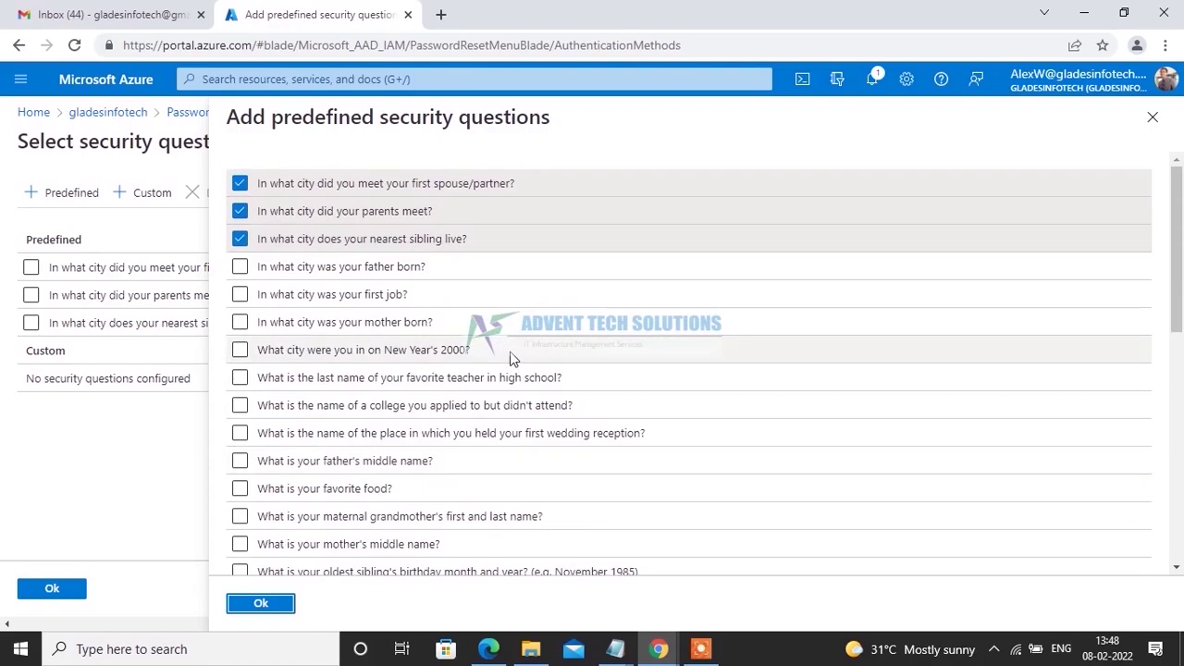
pyautogui.scroll(-6, 510, 348)
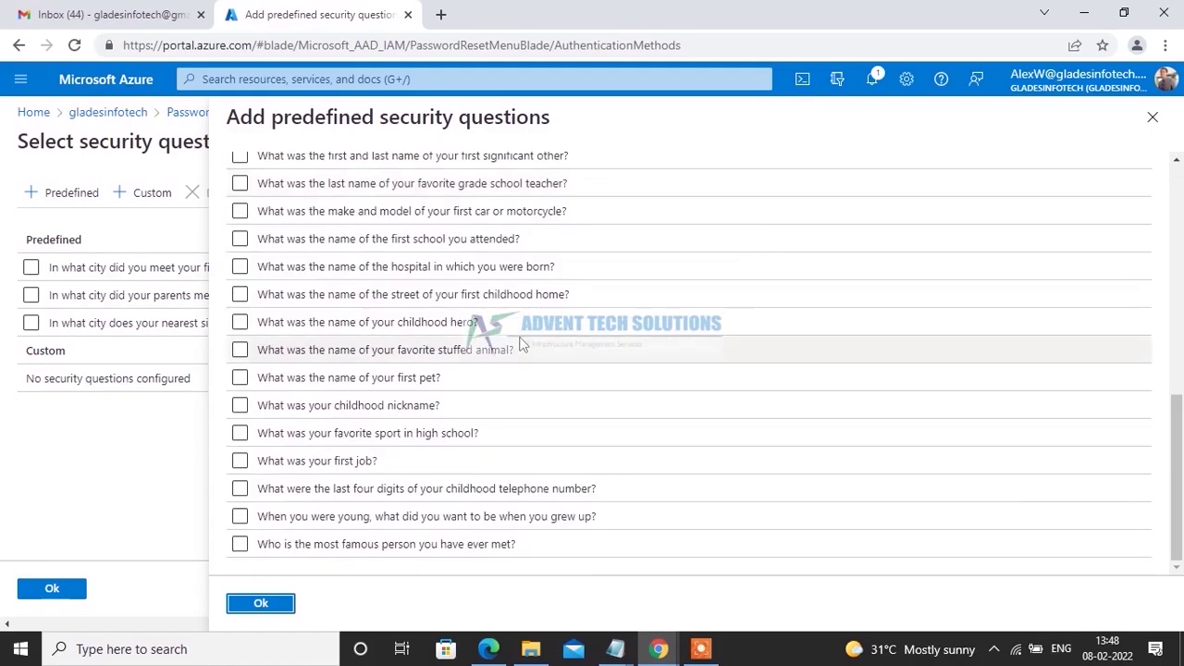
pyautogui.scroll(4, 370, 555)
pyautogui.click(263, 603)
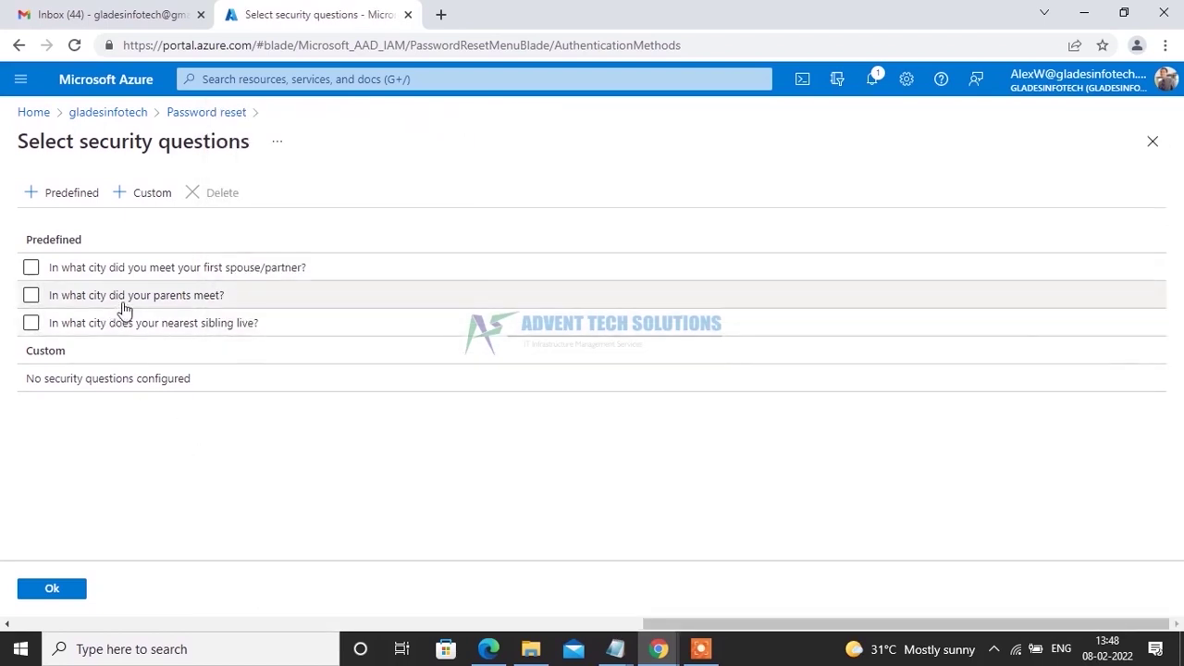
pyautogui.click(52, 589)
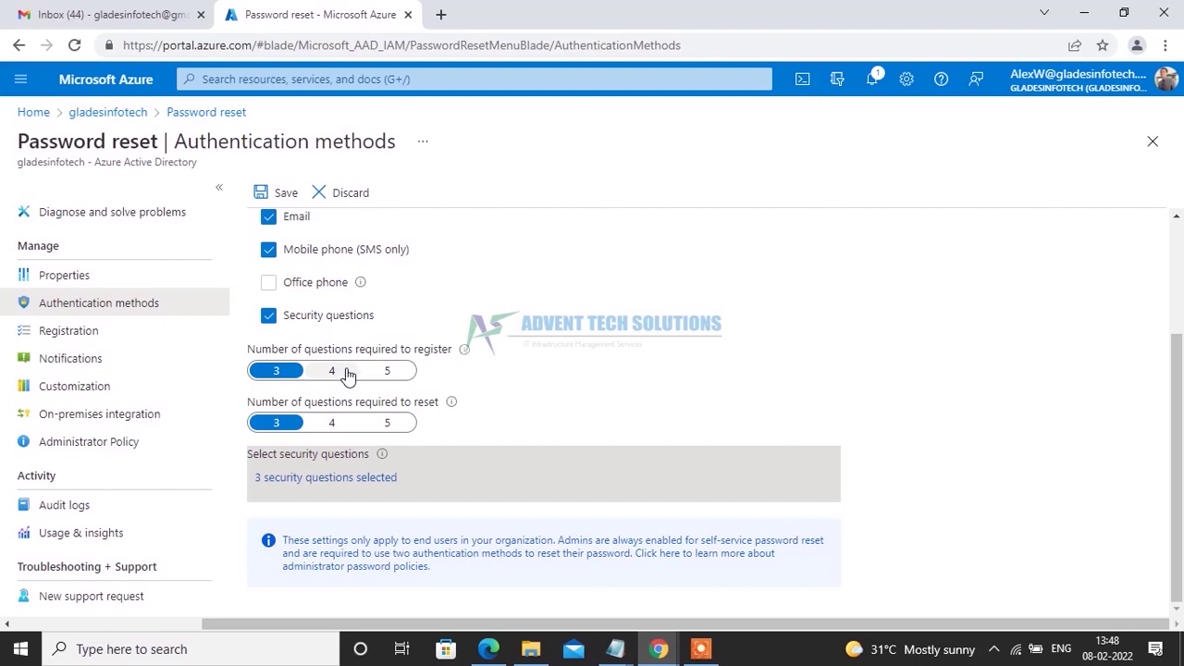
# Recheck the authentication methods, and switch to the Registration settings, discarding the unsaved changes.
pyautogui.scroll(2, 555, 397)
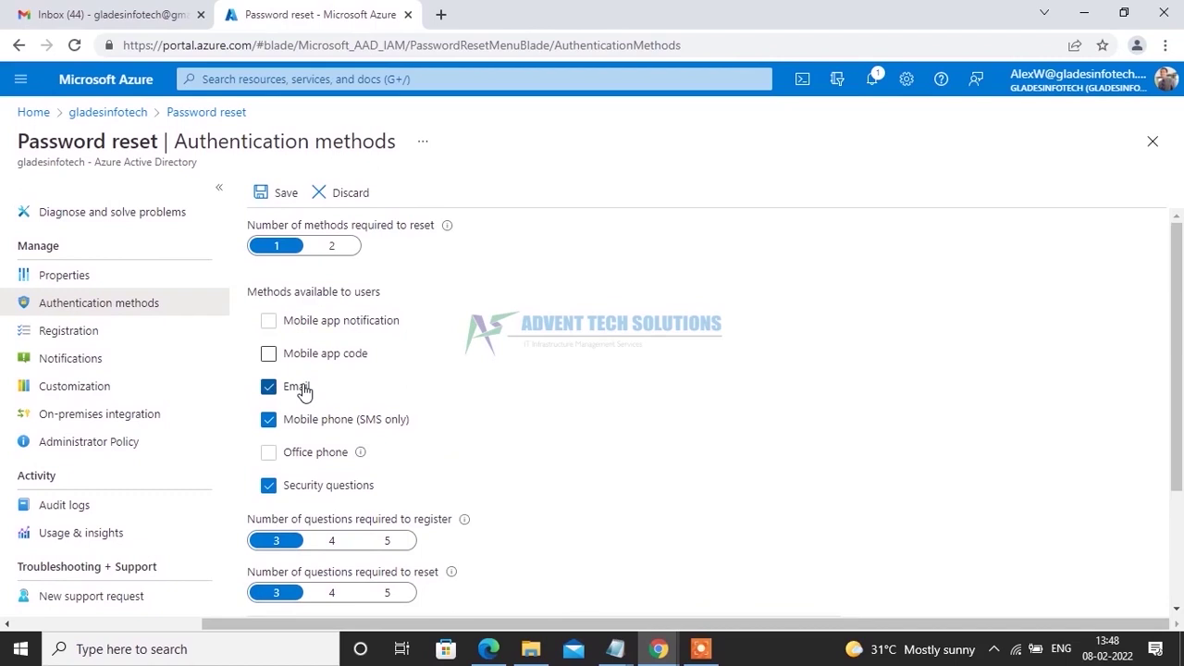
pyautogui.scroll(-2, 507, 404)
pyautogui.scroll(2, 481, 425)
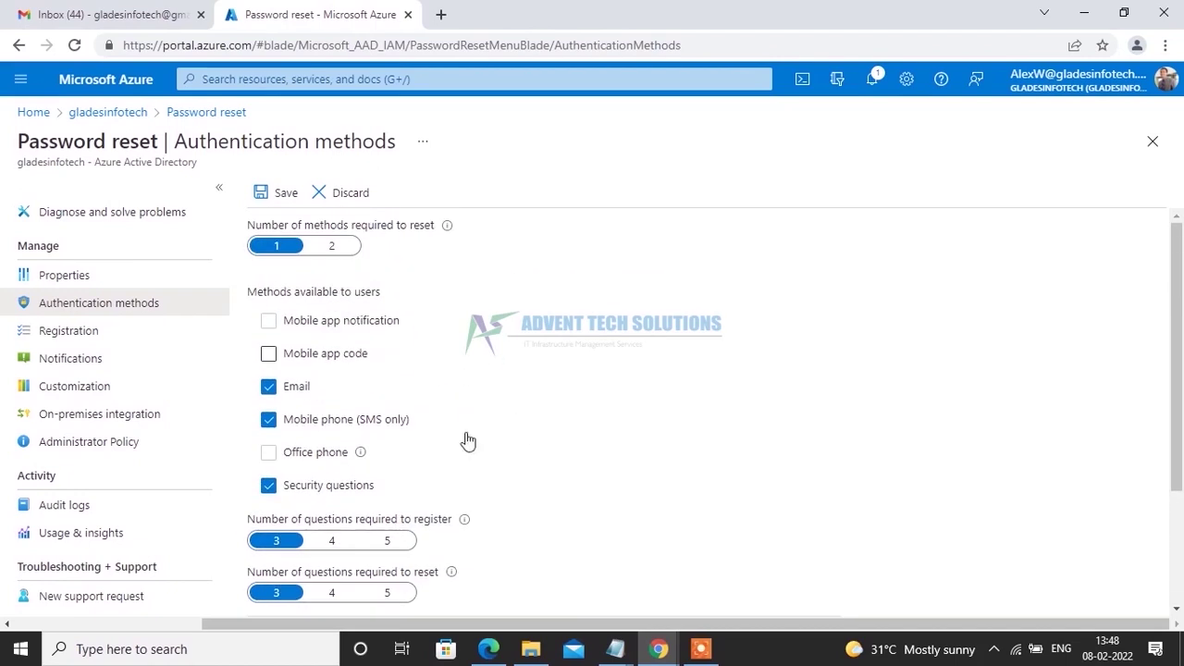
pyautogui.click(73, 335)
pyautogui.click(689, 145)
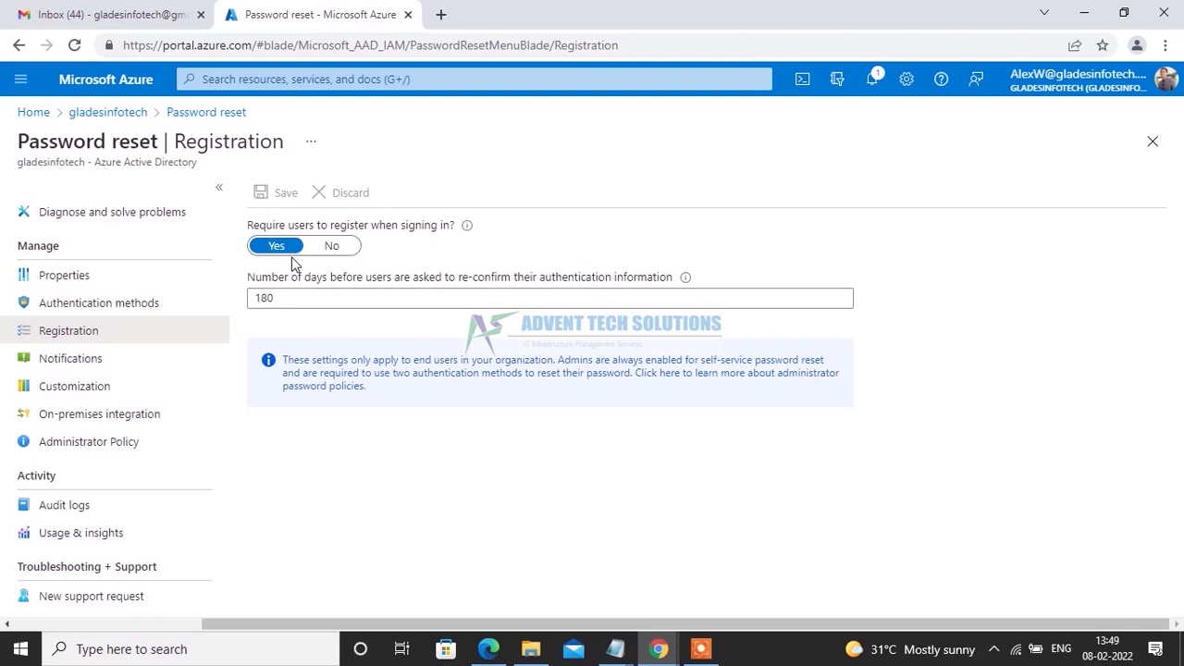
# Switch the requirement to register when signing in to No and back to Yes, and view the Notifications settings.
pyautogui.click(331, 245)
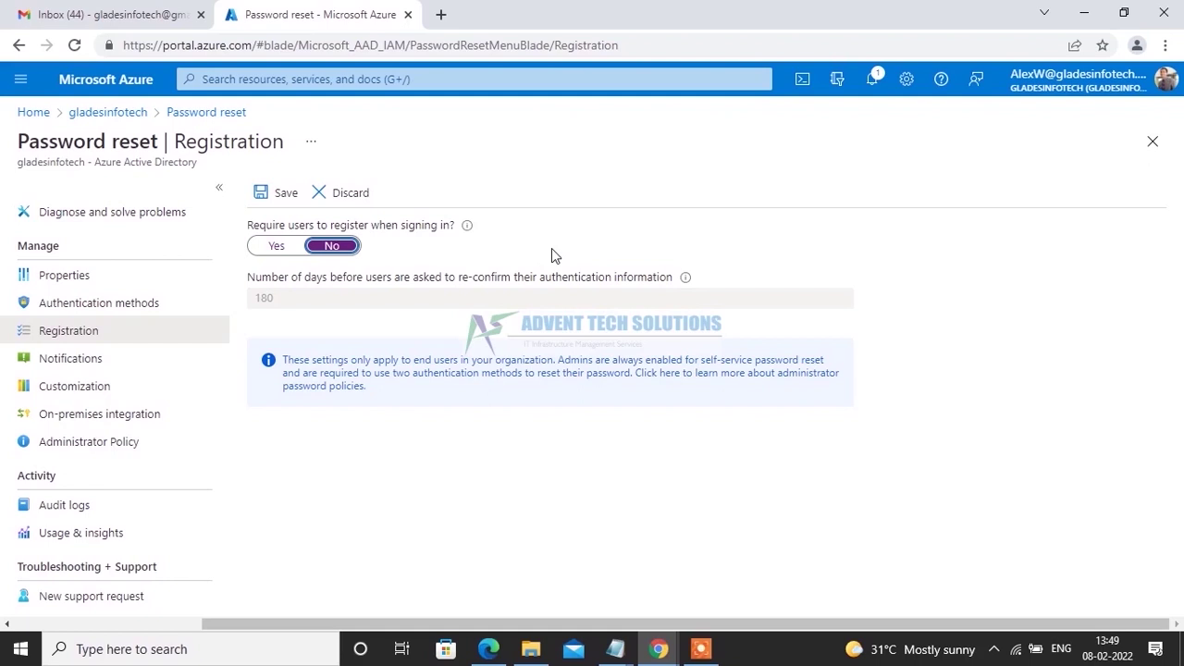
pyautogui.click(275, 248)
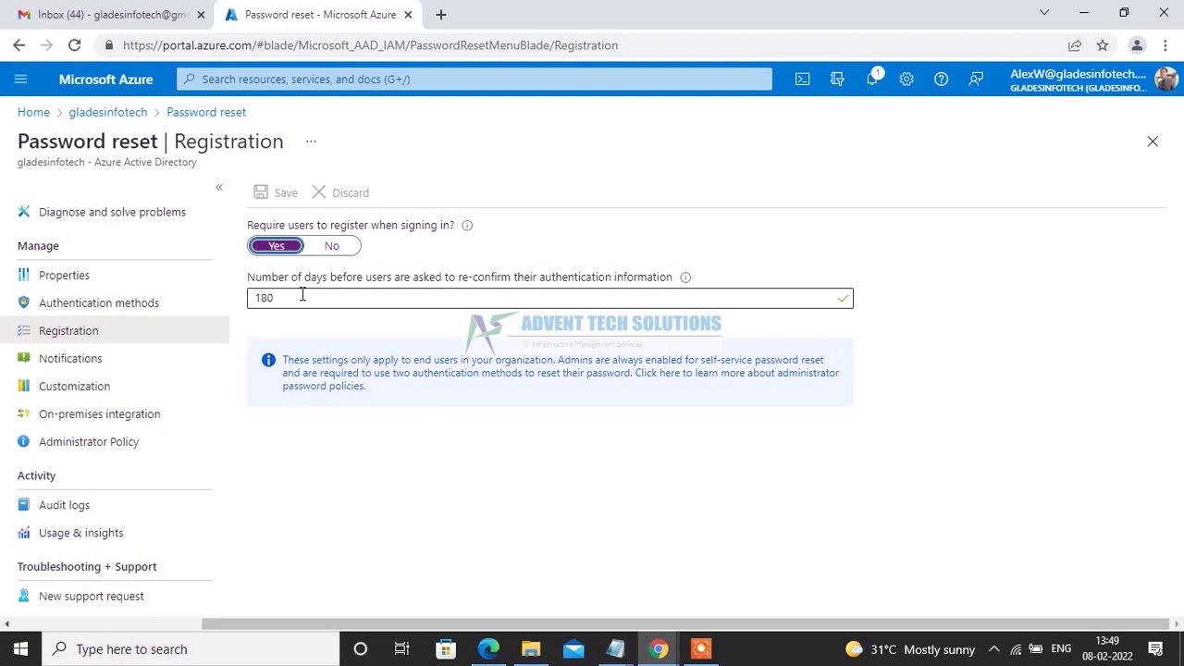
pyautogui.click(66, 365)
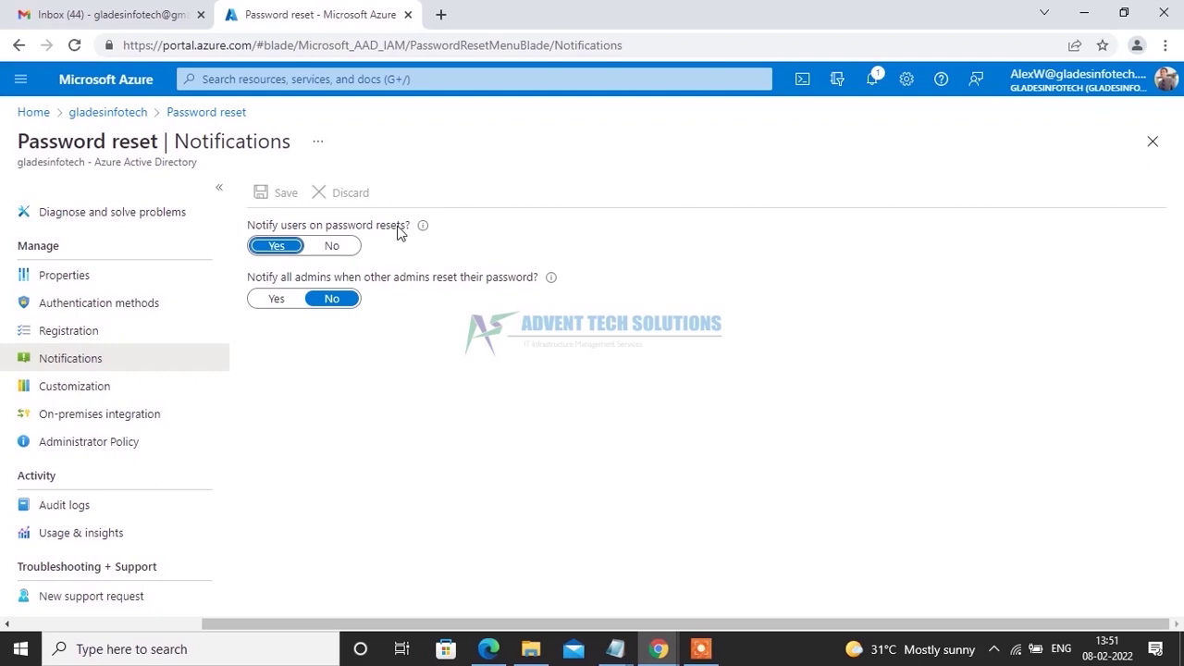
# Enable the custom helpdesk link in the Customization settings and start editing the helpdesk email or URL.
pyautogui.click(72, 391)
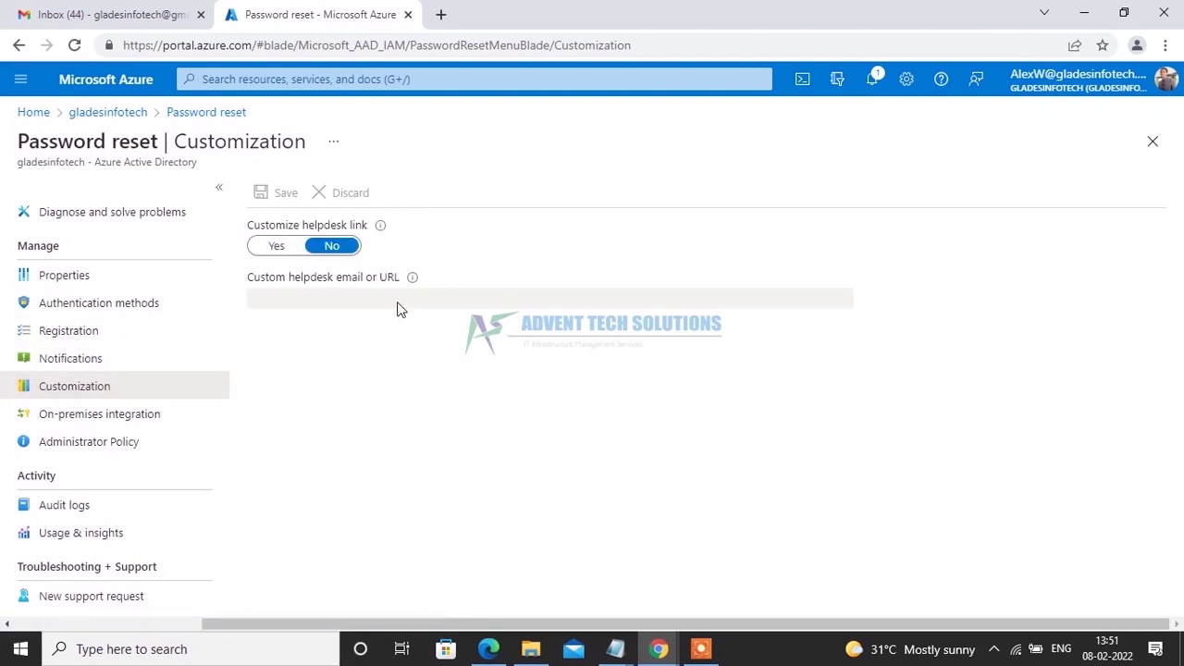
pyautogui.click(276, 248)
pyautogui.click(333, 296)
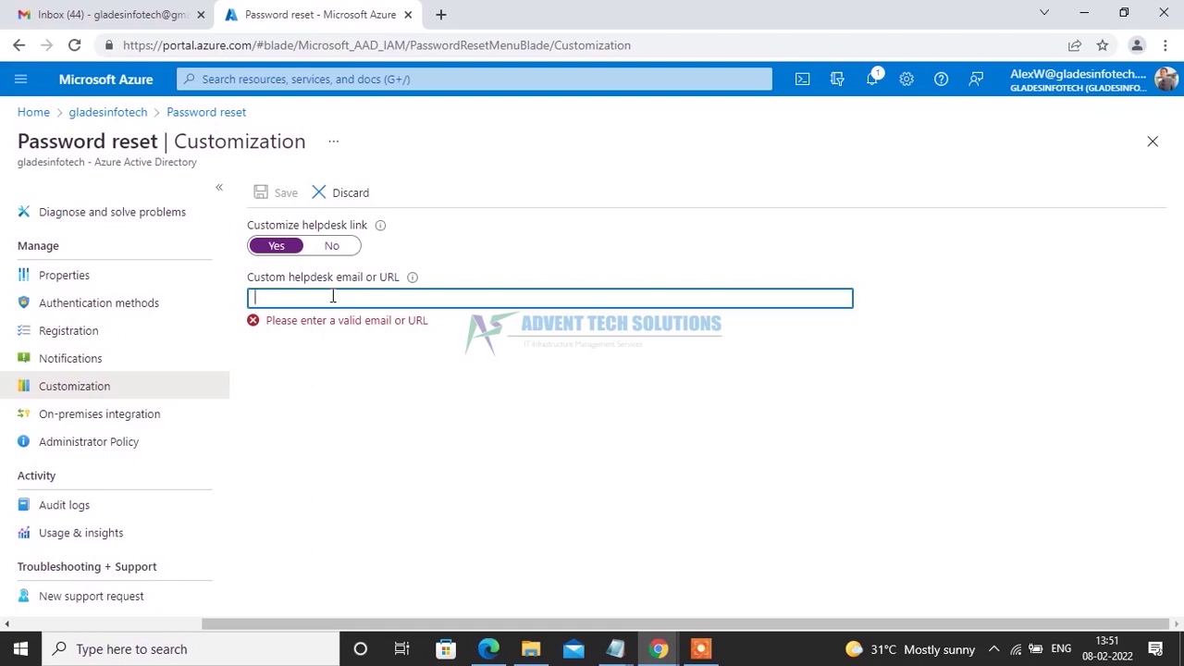
# Open the On-premises integration settings, discarding the unsaved helpdesk customization.
pyautogui.click(89, 423)
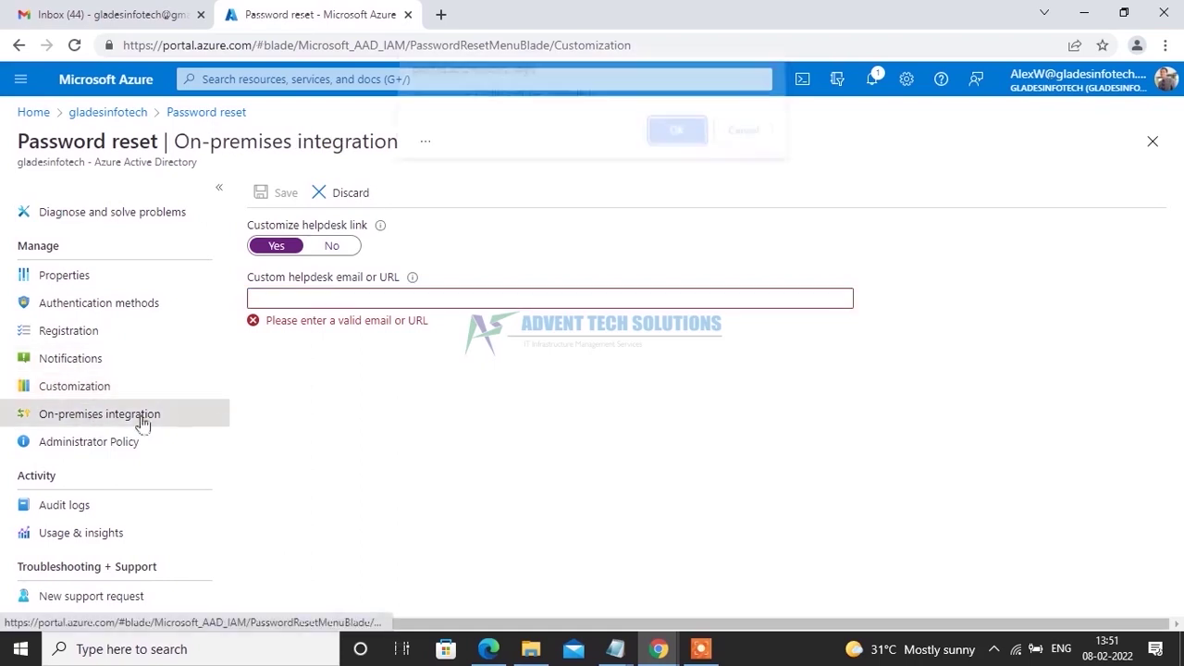
pyautogui.click(676, 144)
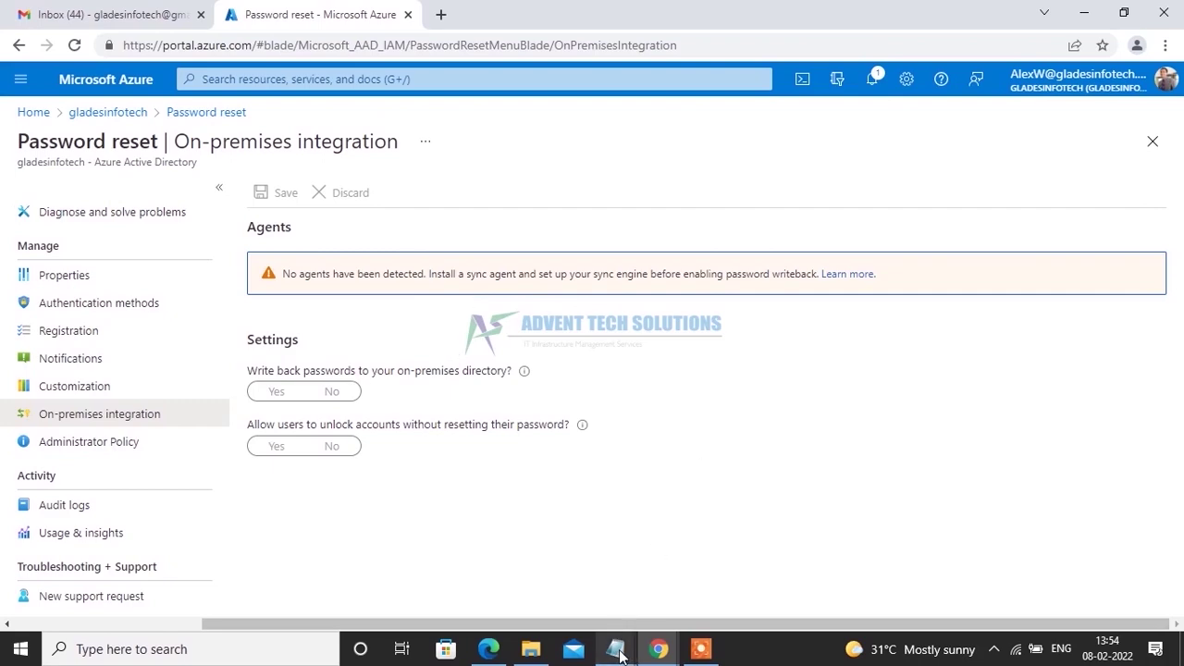
# Switch to the Notepad notes and find the web address for resetting a forgotten password.
pyautogui.moveTo(615, 649)
pyautogui.click(510, 555)
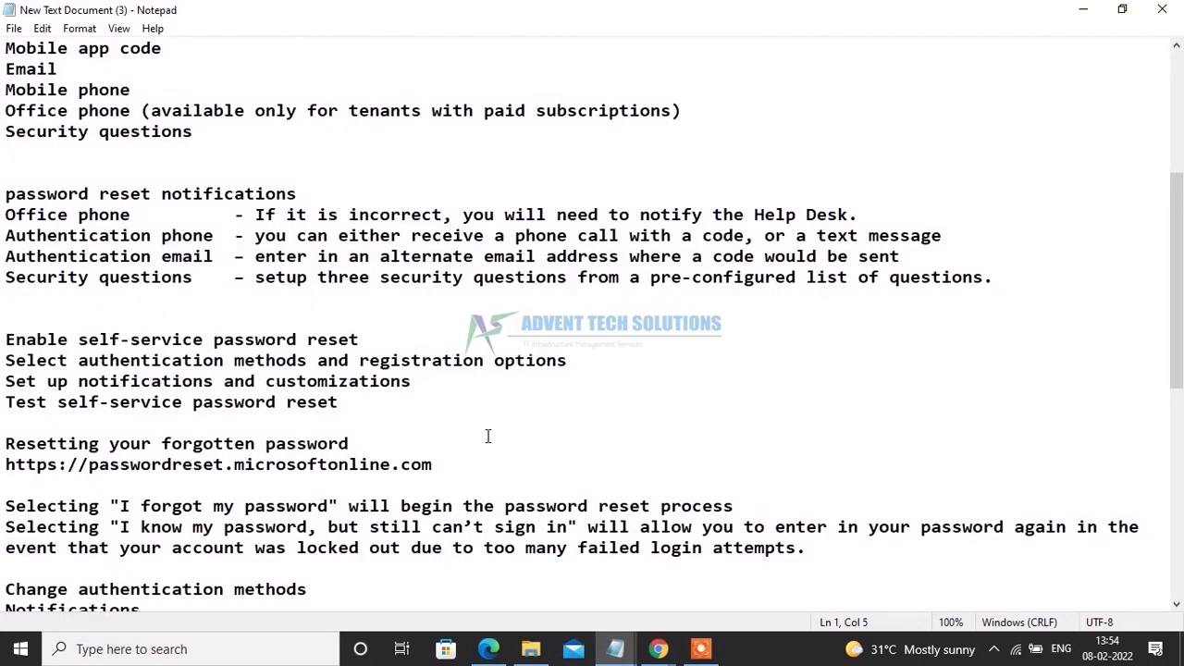
pyautogui.scroll(-1, 404, 373)
pyautogui.scroll(-2, 412, 372)
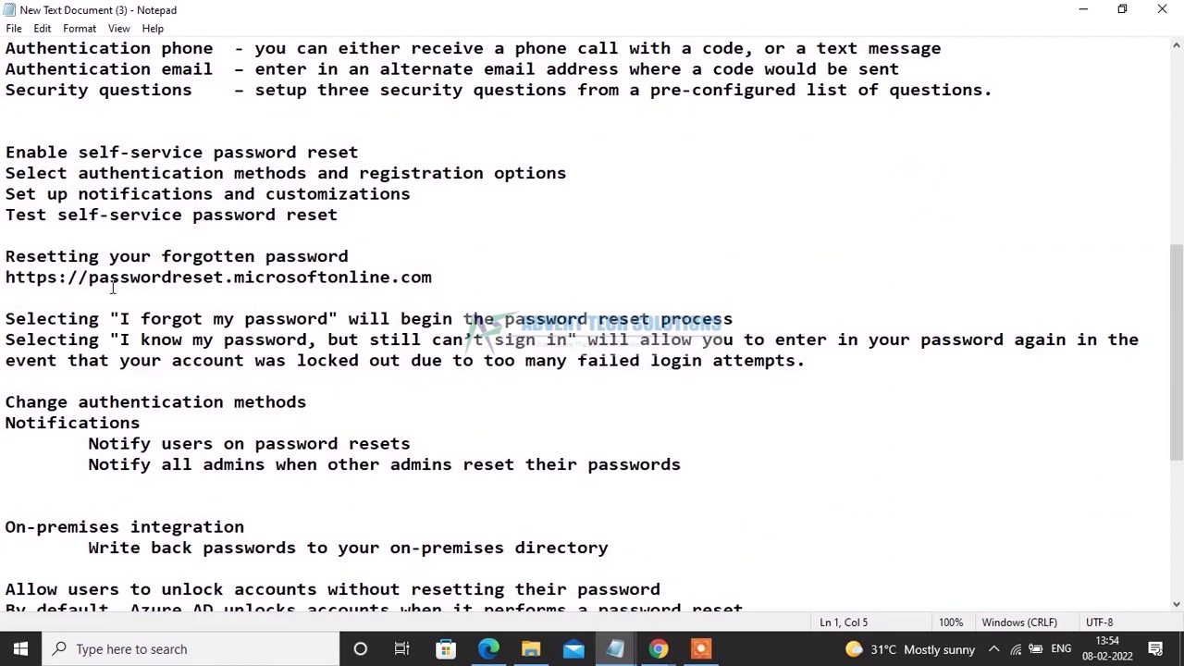
# Examine the password reset web address under the forgotten password heading in the notes.
pyautogui.moveTo(5, 278); pyautogui.dragTo(205, 266)
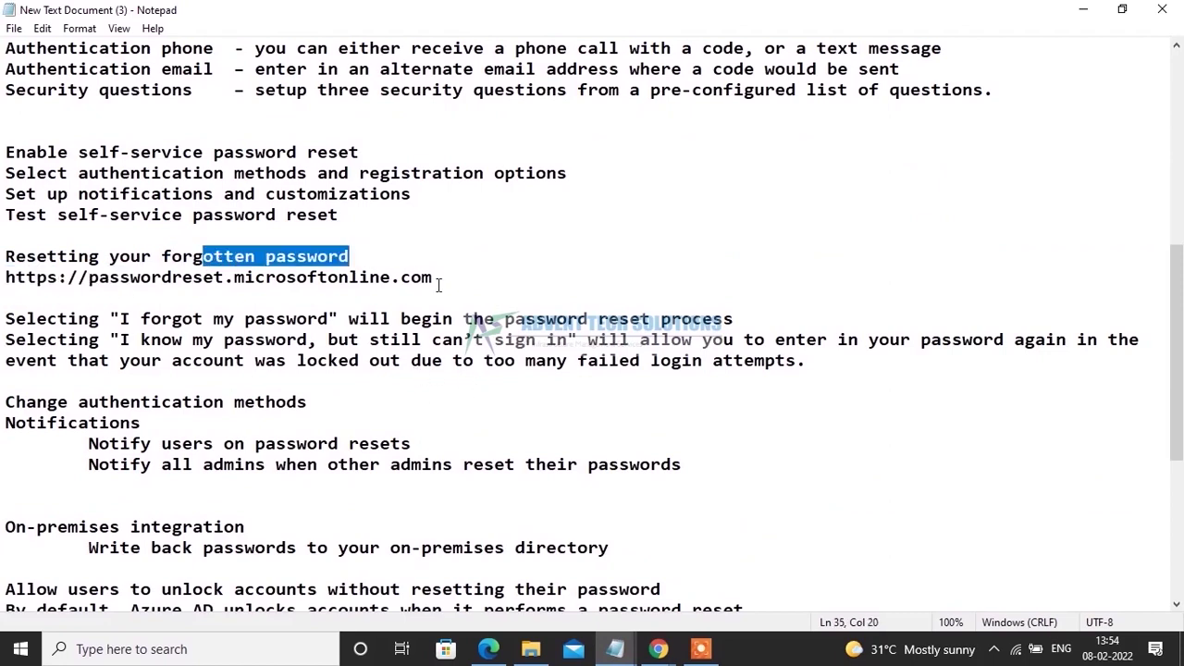
pyautogui.moveTo(440, 277); pyautogui.dragTo(335, 277)
pyautogui.click(169, 289)
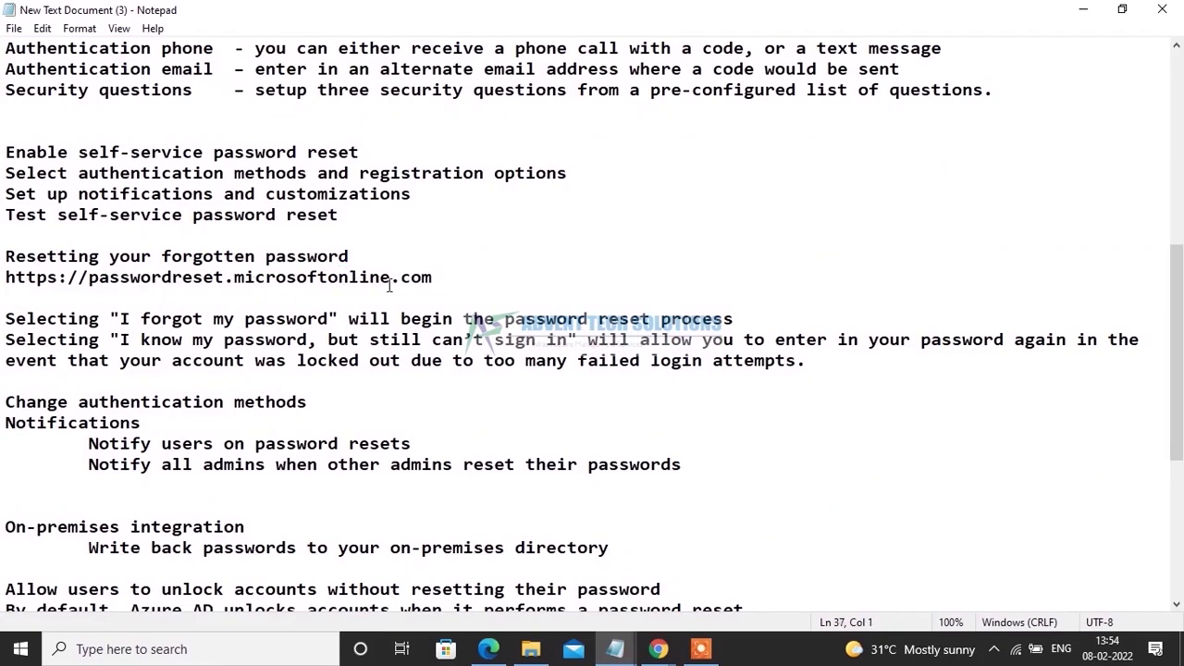
# Read the notes on changing authentication methods, notifications and on-premises integration.
pyautogui.scroll(-3, 403, 341)
pyautogui.scroll(-1, 404, 340)
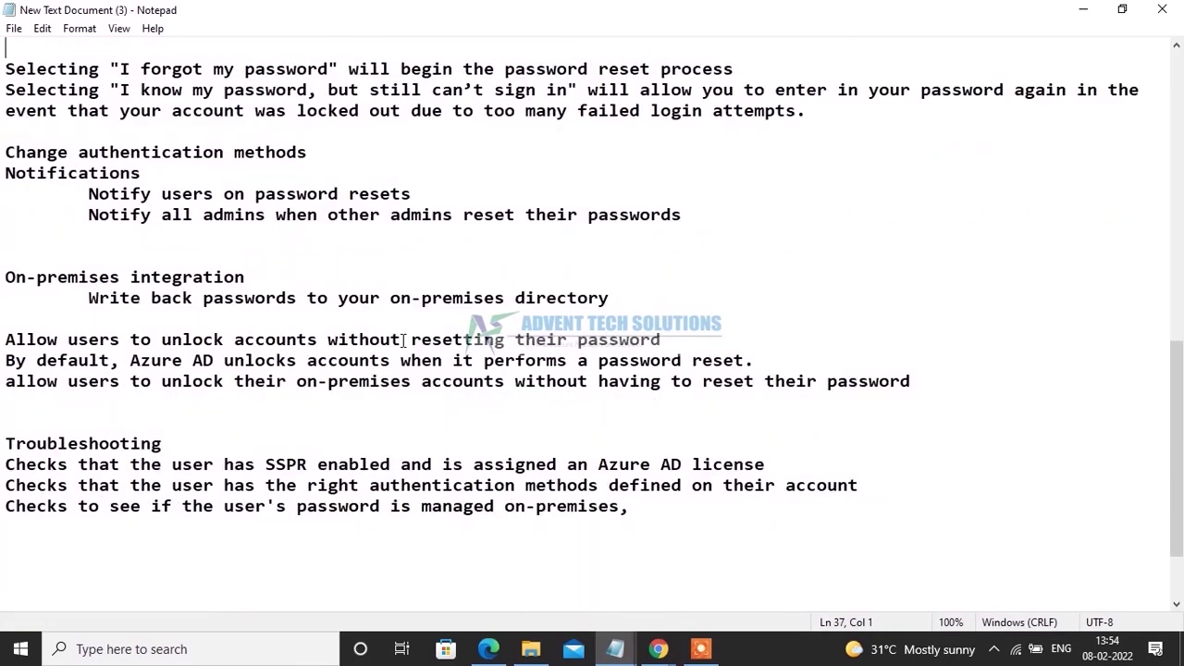
pyautogui.click(13, 152)
pyautogui.moveTo(332, 153); pyautogui.dragTo(246, 152)
pyautogui.moveTo(141, 173); pyautogui.dragTo(15, 173)
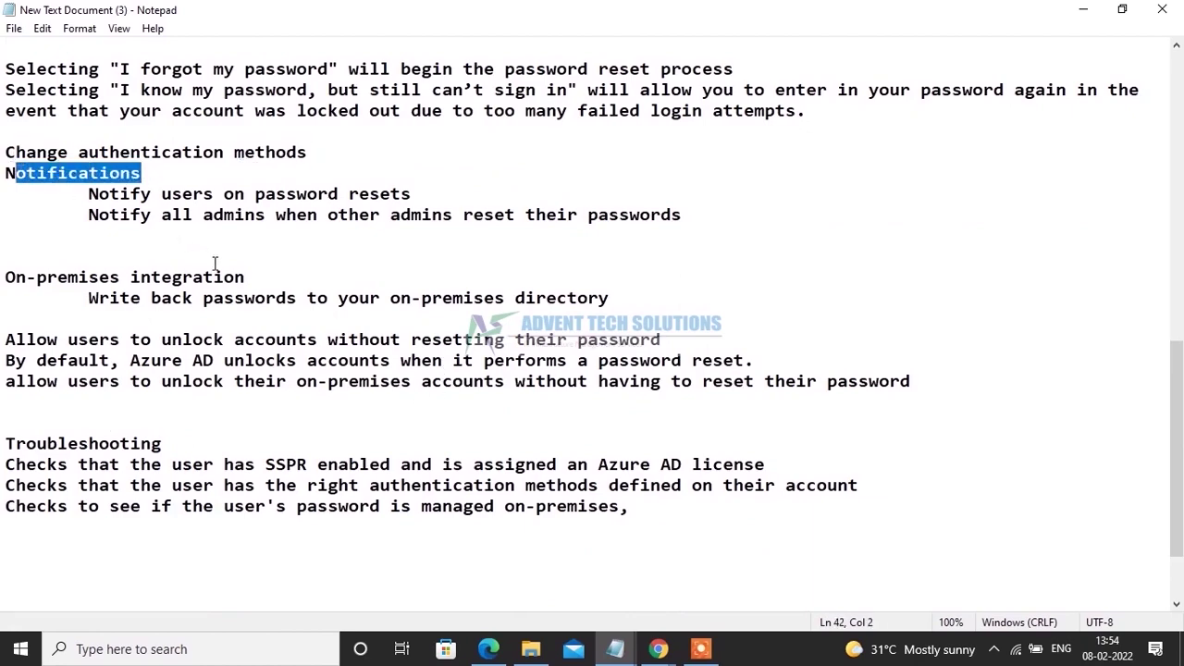
pyautogui.moveTo(6, 277); pyautogui.dragTo(88, 276)
pyautogui.scroll(-2, 379, 285)
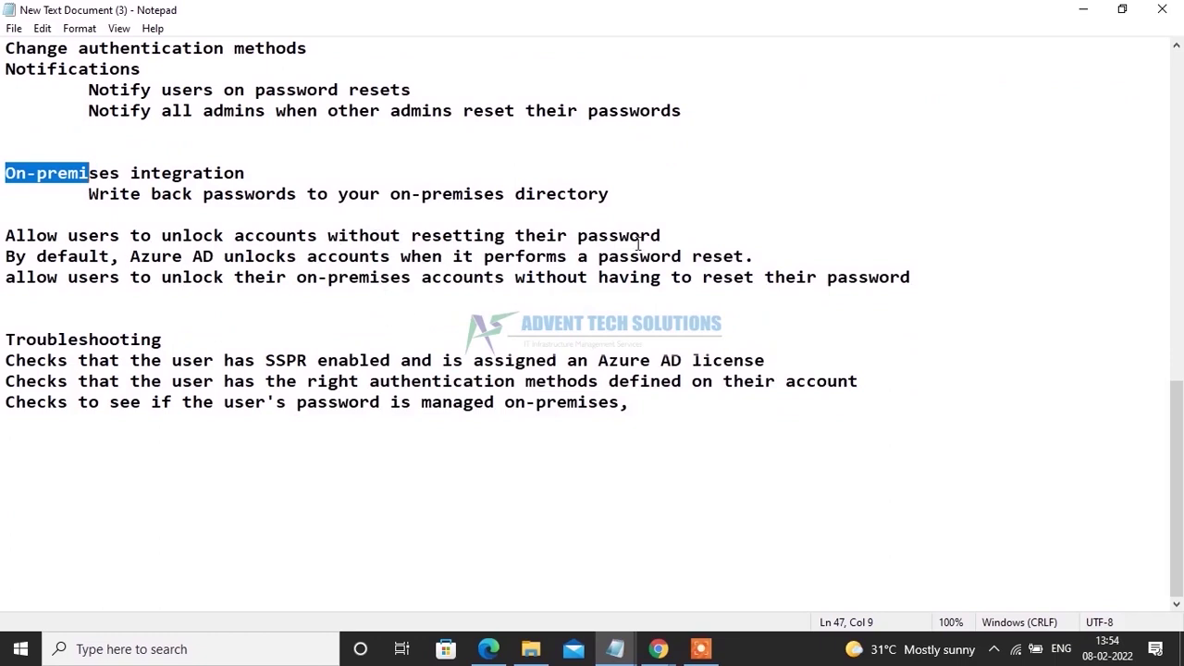
# Read the notes on letting users unlock their on-premises accounts without resetting their password.
pyautogui.moveTo(663, 235); pyautogui.dragTo(385, 242)
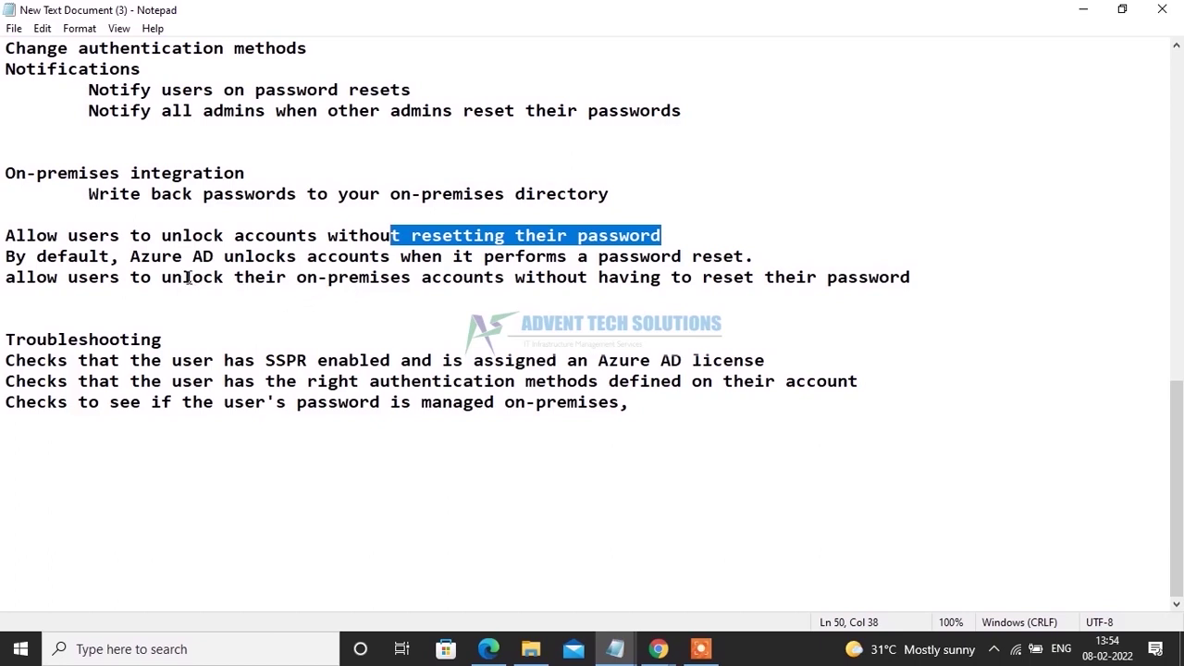
pyautogui.moveTo(224, 259); pyautogui.dragTo(444, 261)
pyautogui.moveTo(599, 276); pyautogui.dragTo(751, 259)
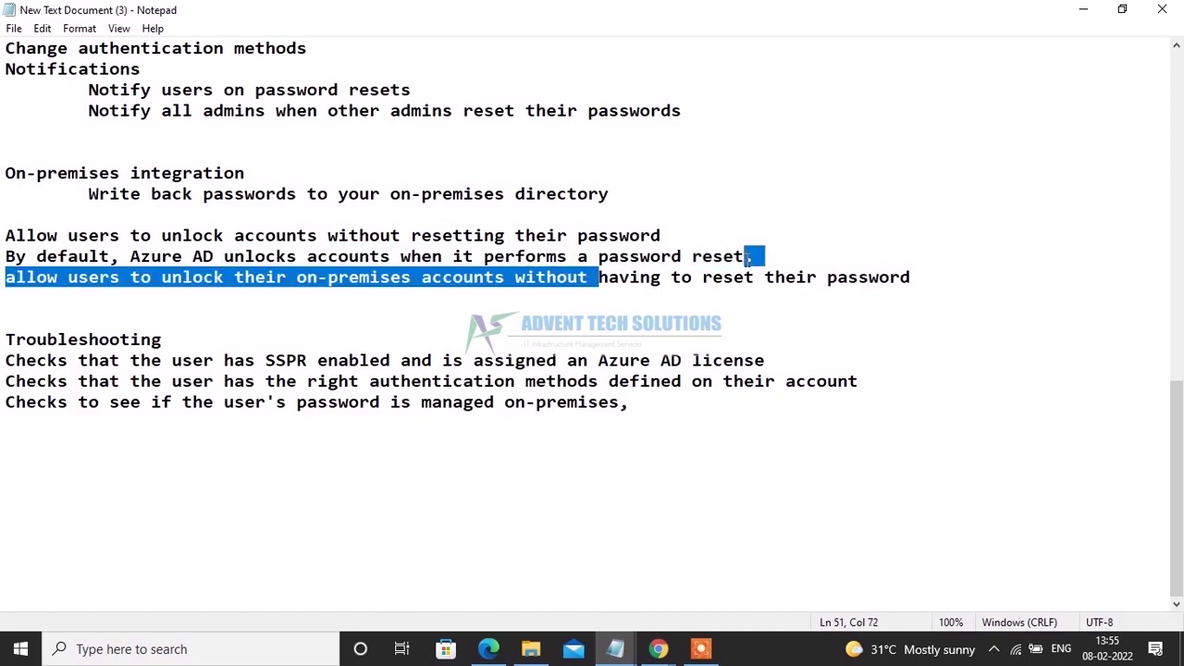
pyautogui.click(425, 296)
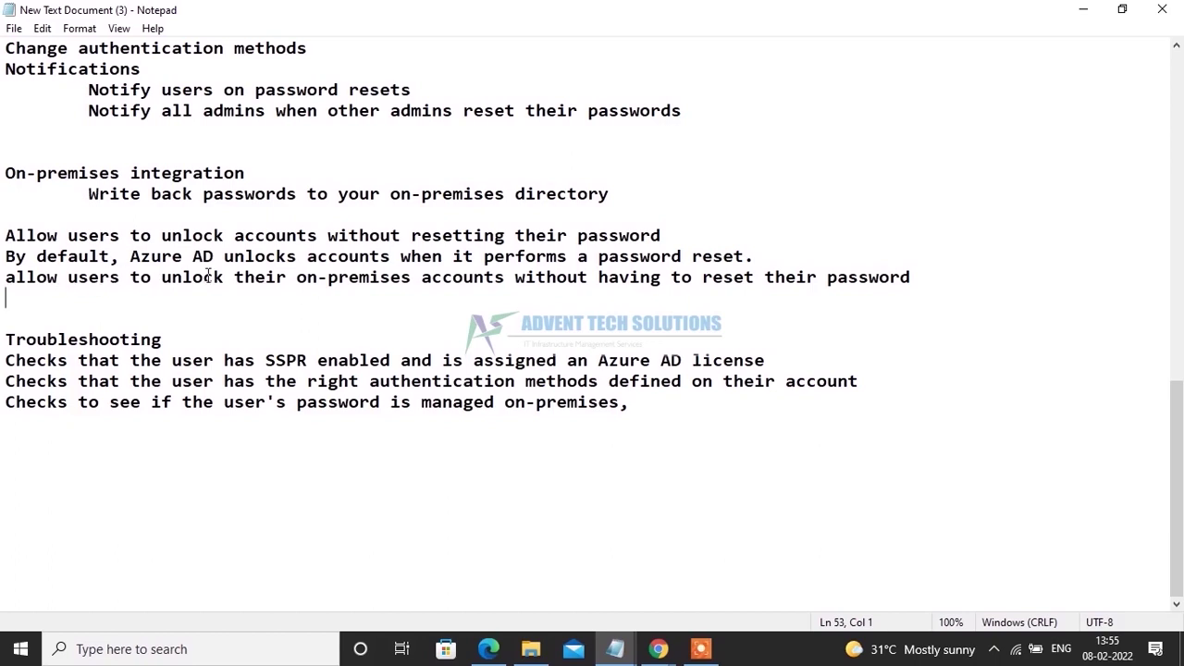
pyautogui.moveTo(161, 276); pyautogui.dragTo(545, 276)
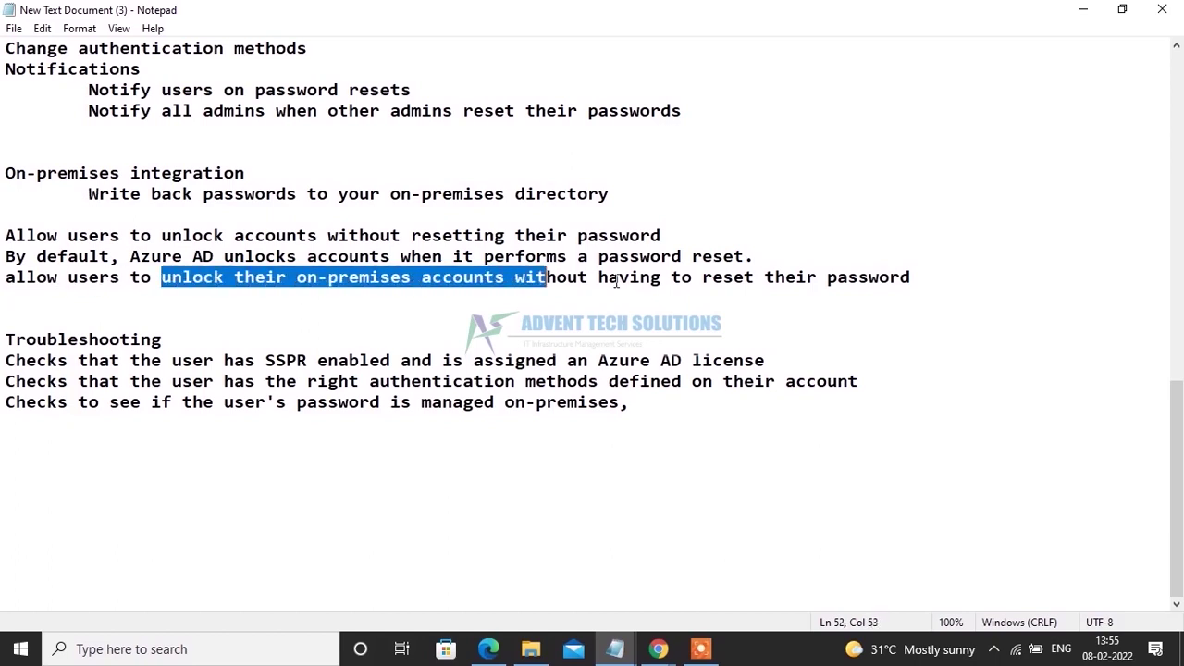
pyautogui.moveTo(688, 276); pyautogui.dragTo(914, 278)
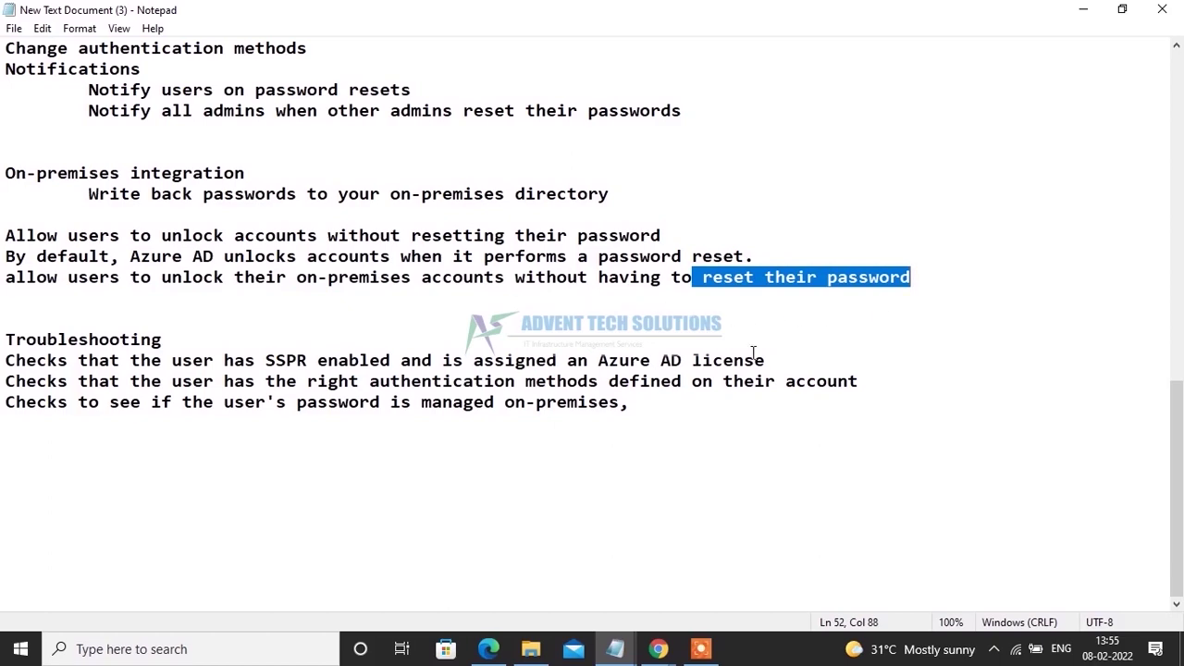
# Switch to the Azure portal in Chrome and view the Properties settings of Password reset.
pyautogui.moveTo(659, 650)
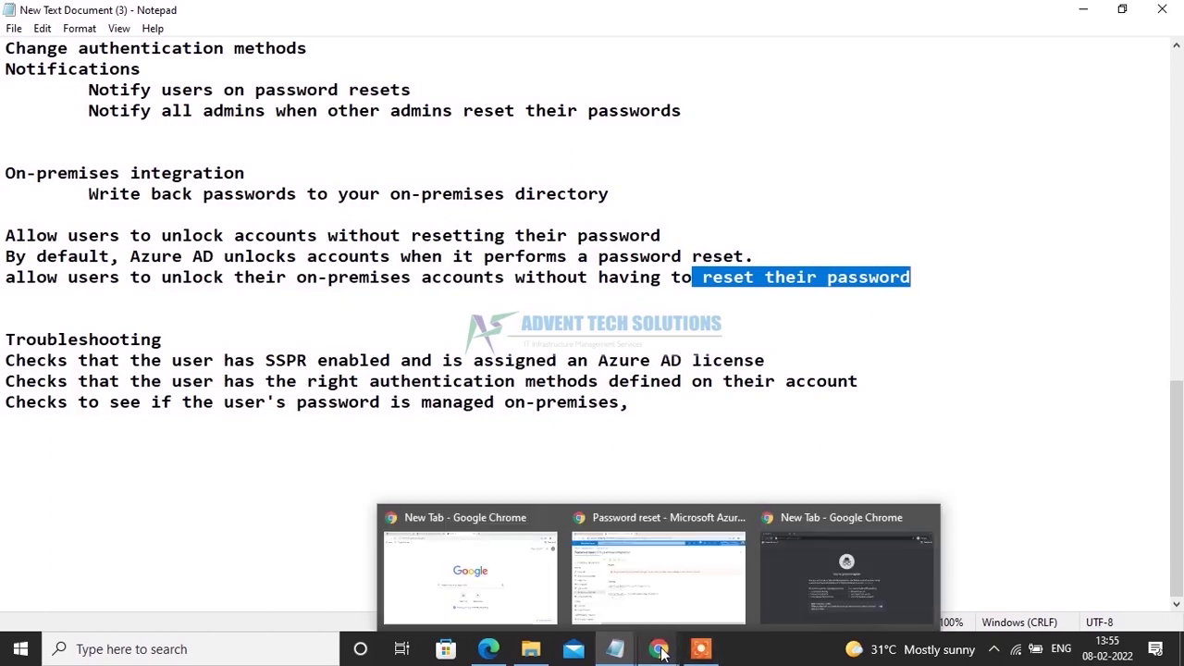
pyautogui.click(635, 566)
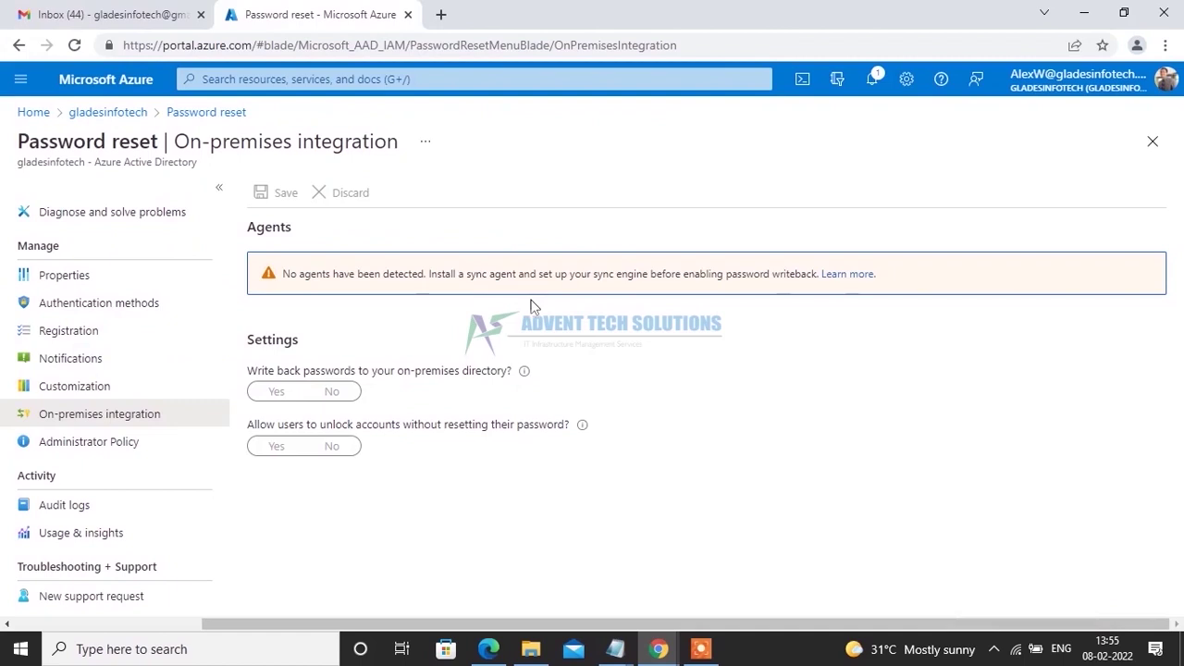
pyautogui.click(69, 278)
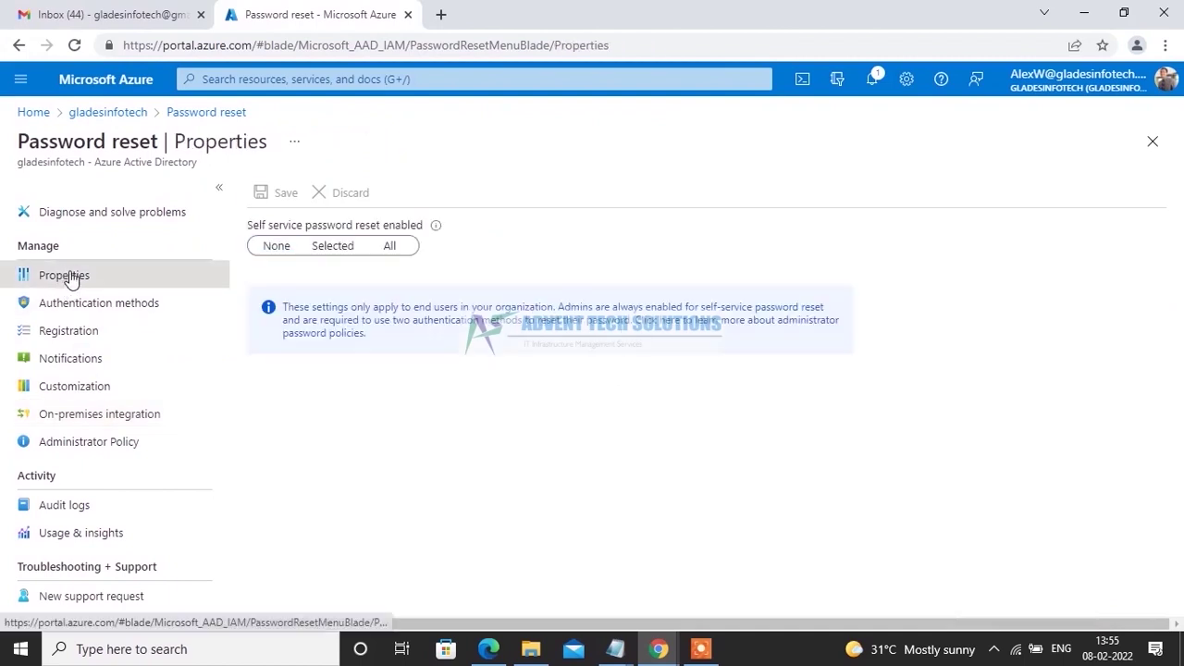
# Open Azure Active Directory from the portal's home page and look through its management sections.
pyautogui.click(33, 113)
pyautogui.scroll(-4, 436, 502)
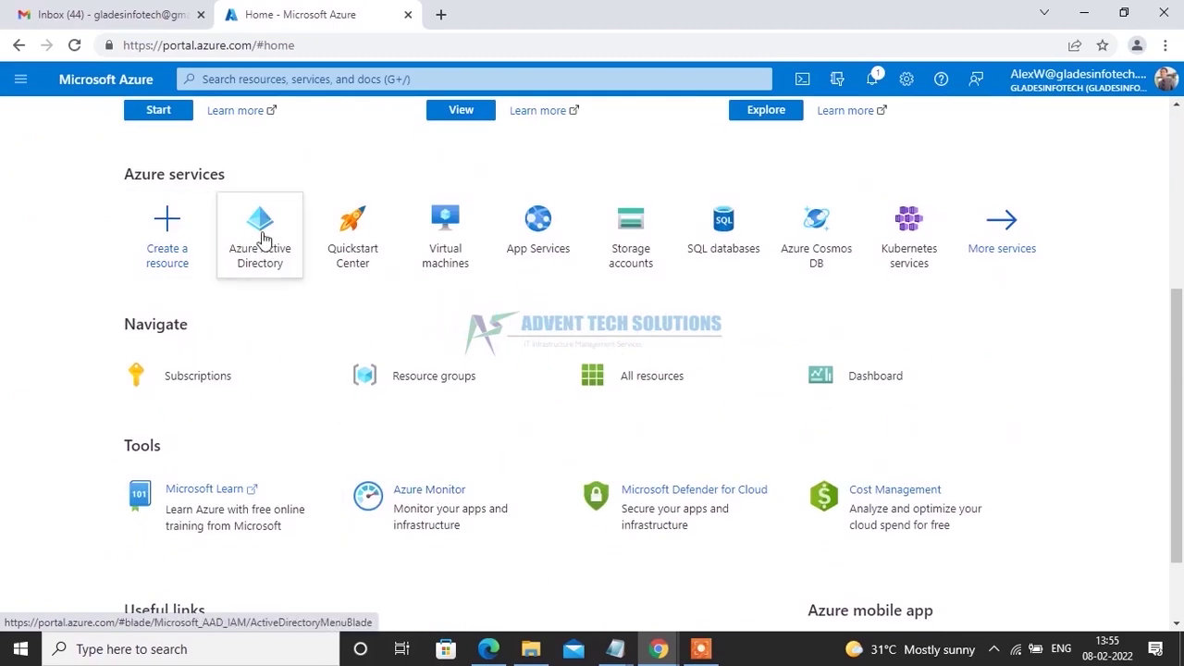
pyautogui.click(263, 239)
pyautogui.scroll(-3, 152, 329)
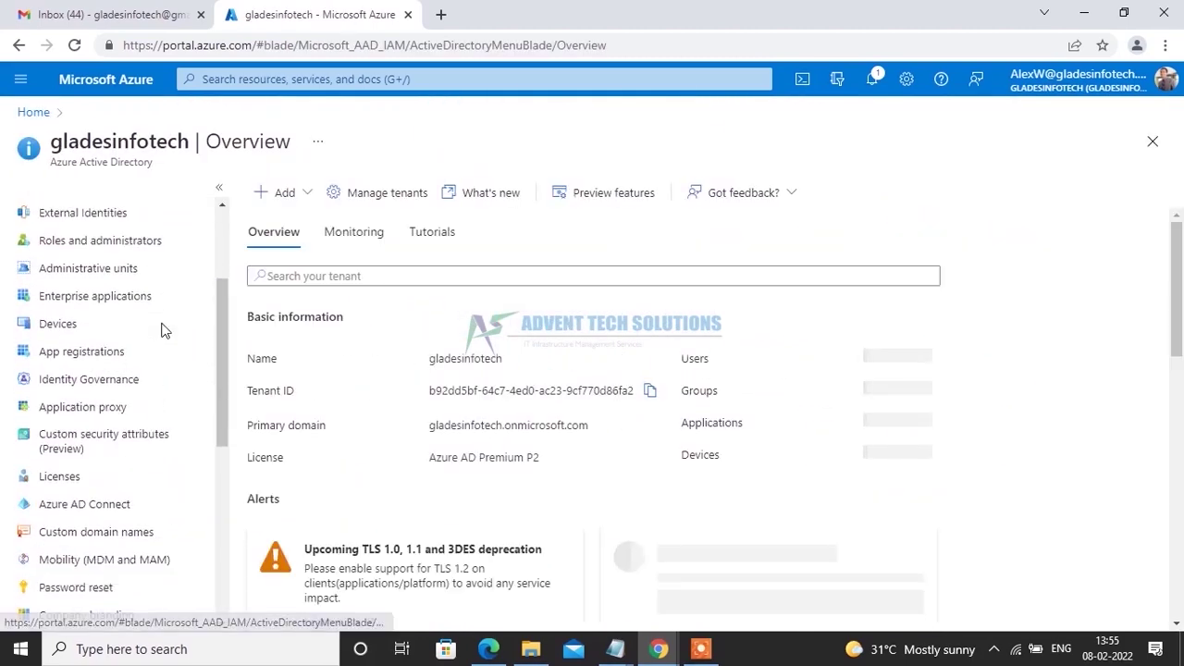
pyautogui.scroll(-1, 142, 354)
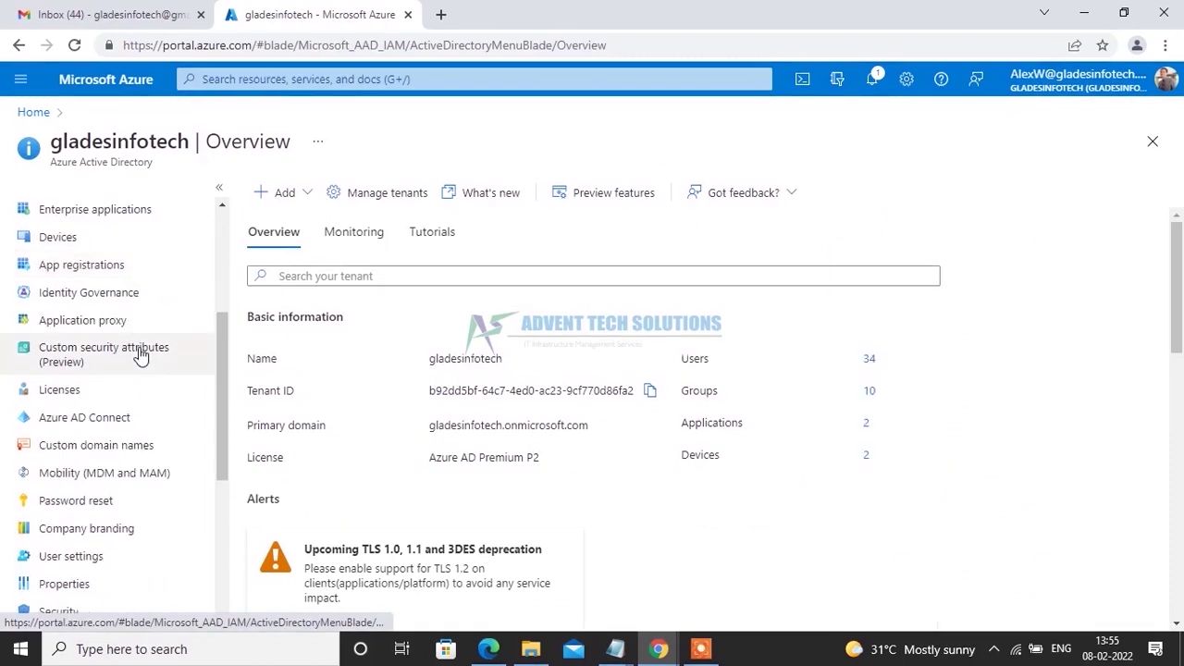